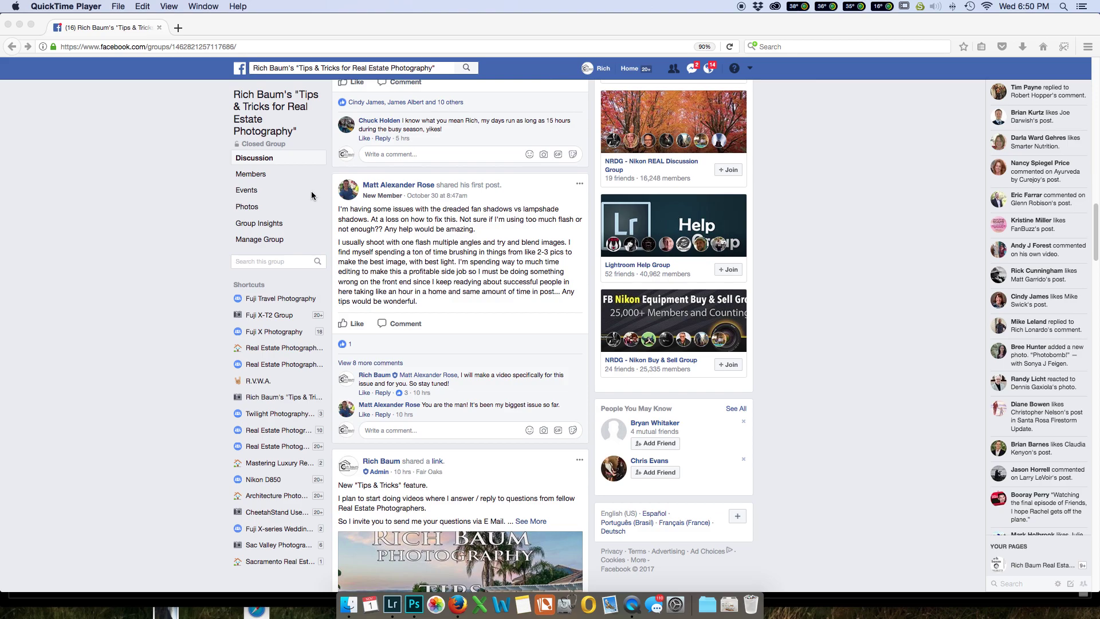
# Switch to Lightroom and inspect the flash-lit bedroom photo at 1:1 before returning to the fitted view
pyautogui.click(394, 599)
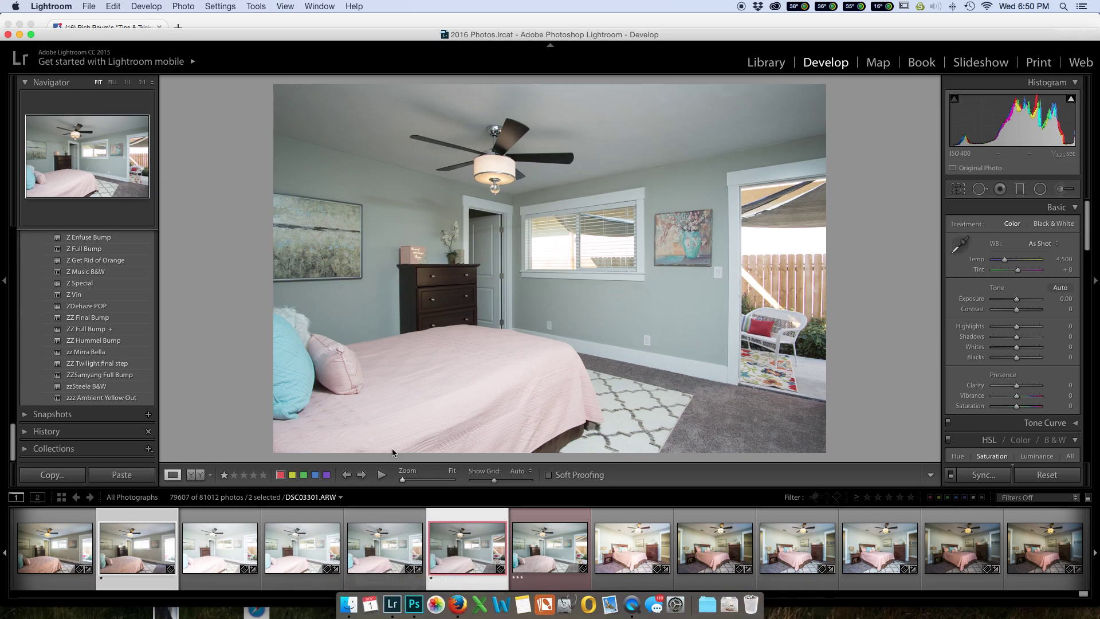
pyautogui.click(448, 208)
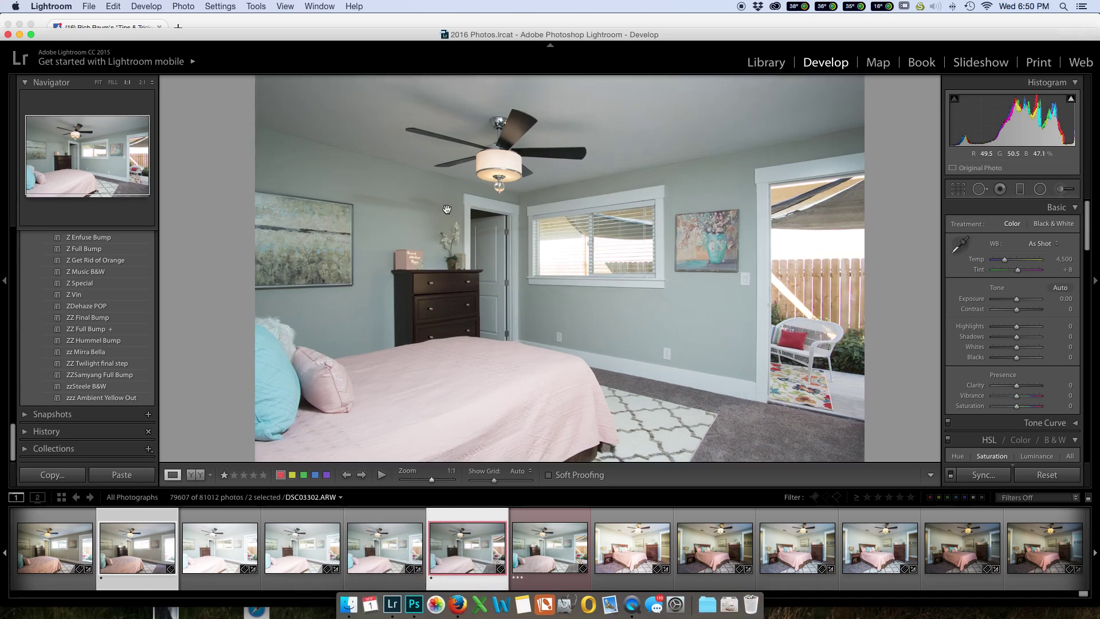
pyautogui.click(449, 209)
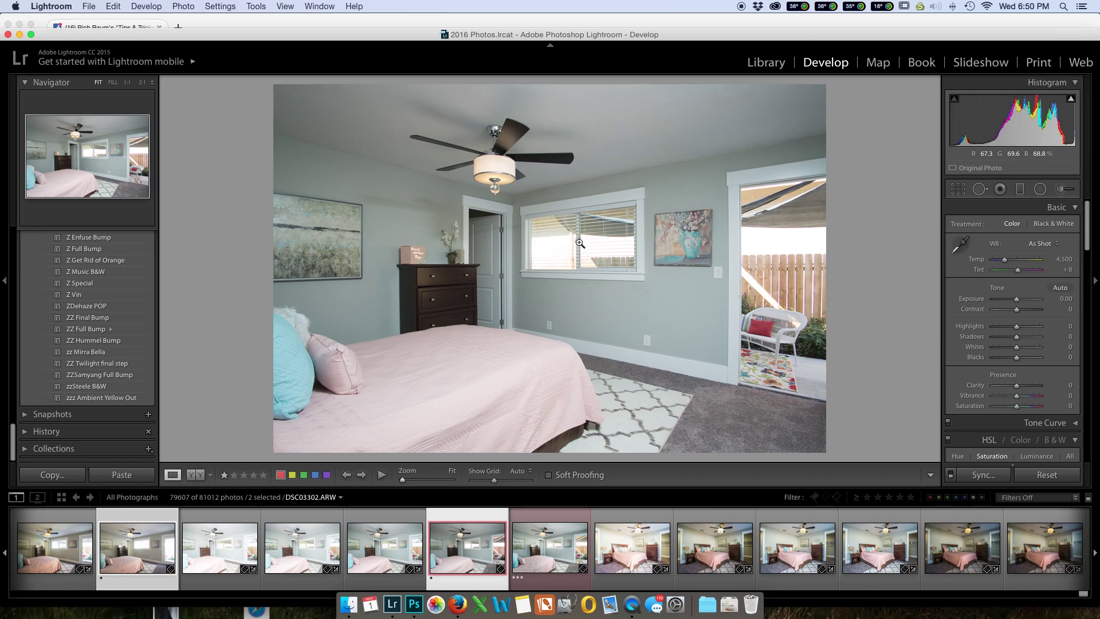
# Compare the ambient bedroom photo with the flash version, and apply the ZZ Full Bump + preset to flash photo DSC03302.ARW
pyautogui.click(137, 555)
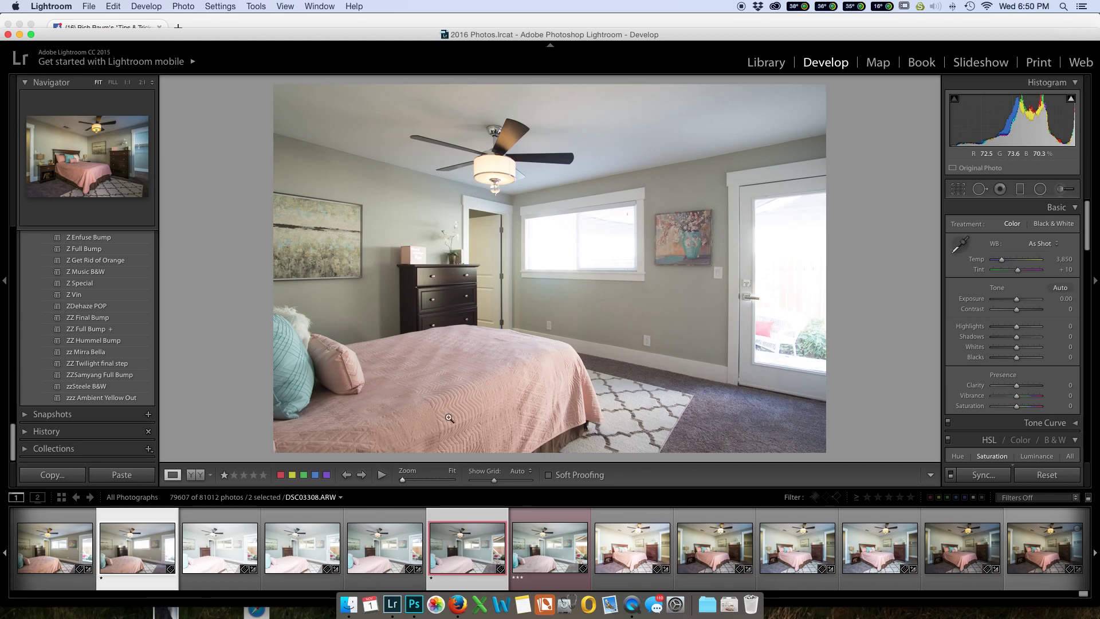
pyautogui.click(476, 530)
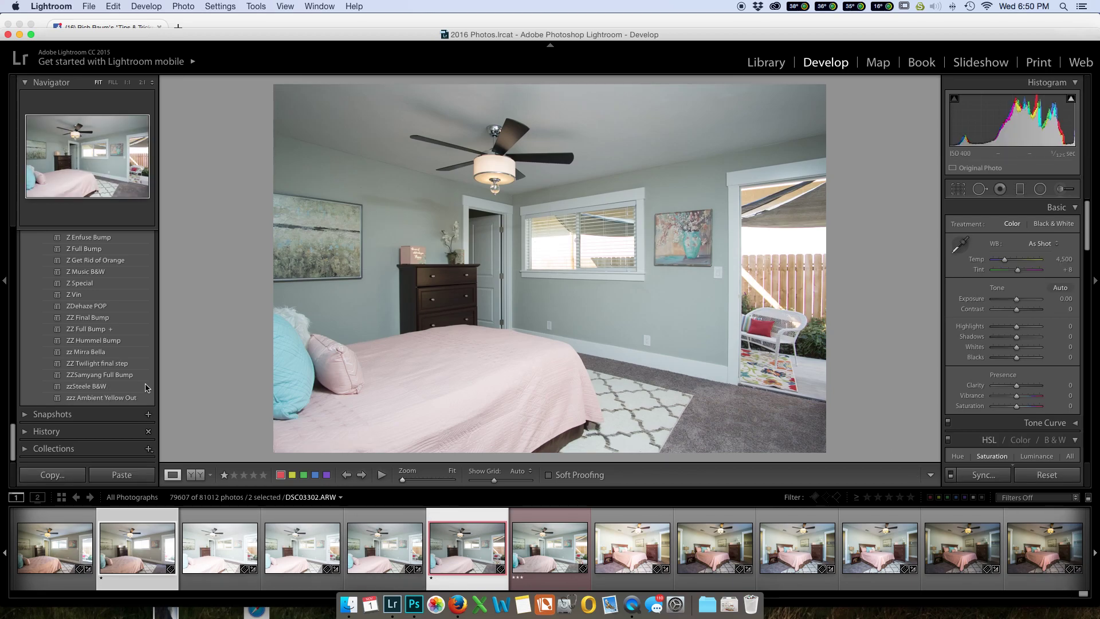
pyautogui.click(79, 333)
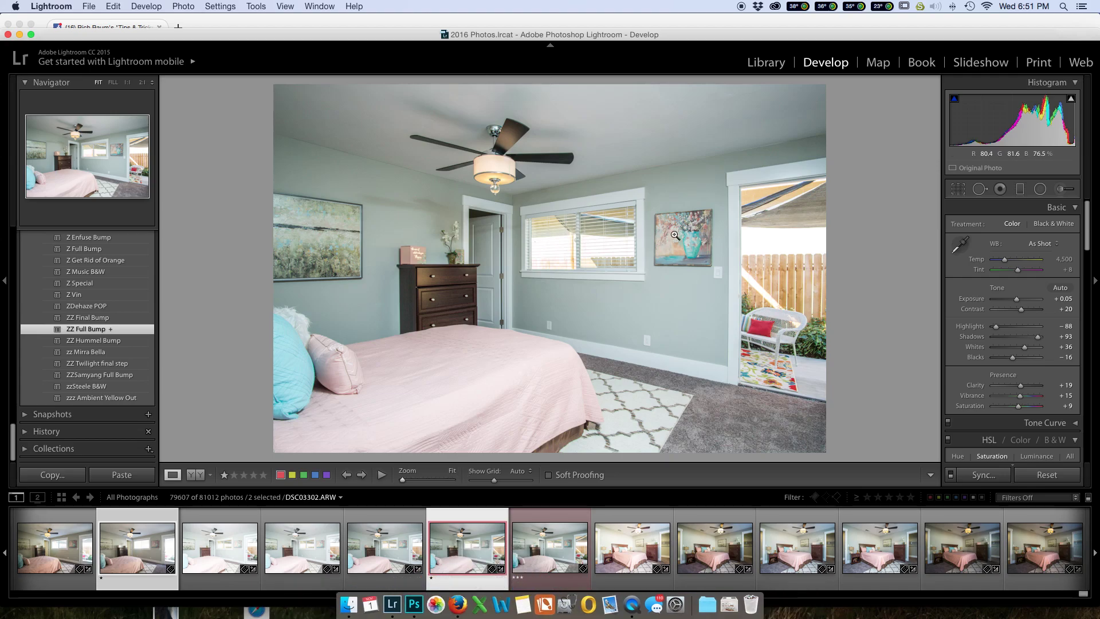
# Apply the zzz Ambient Yellow Out preset to the ambient bedroom photo DSC03298.ARW
pyautogui.click(143, 536)
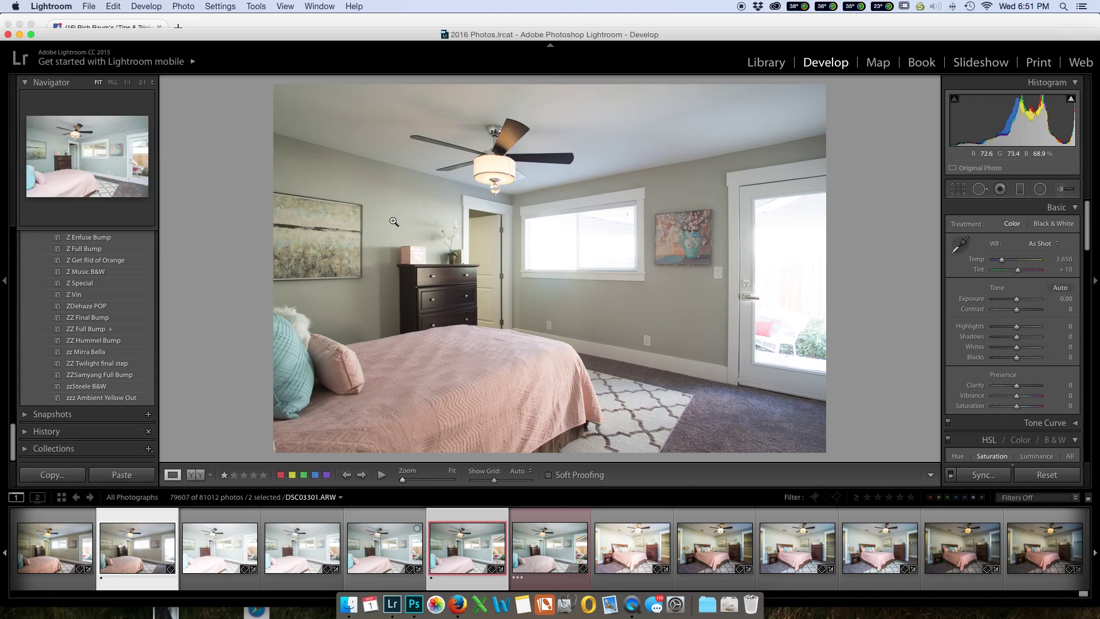
pyautogui.press('super+shift+r')
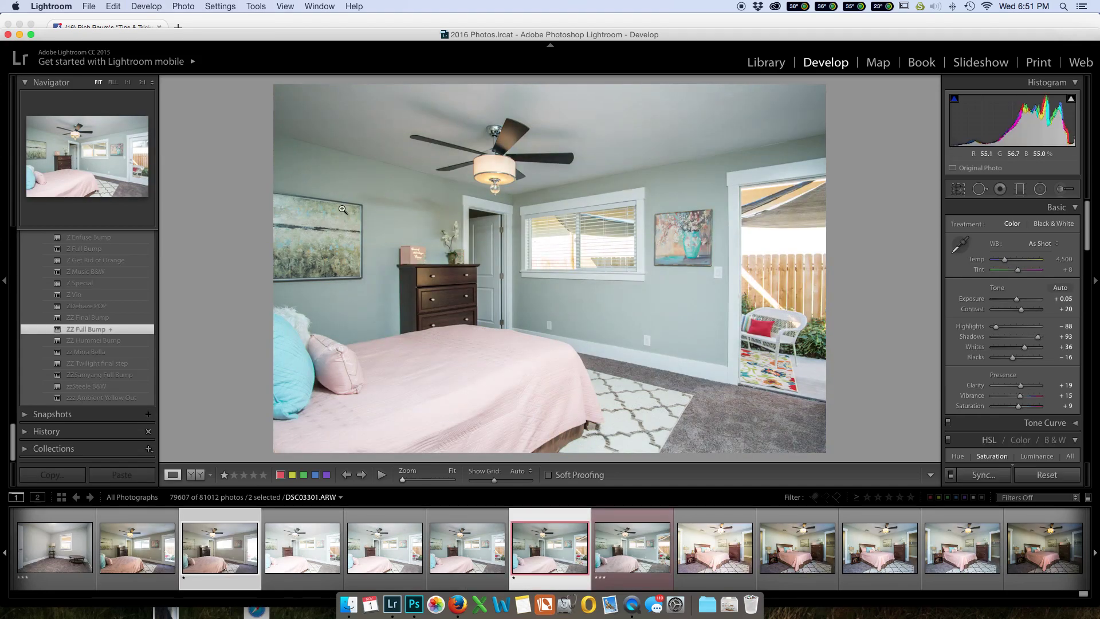
pyautogui.click(219, 547)
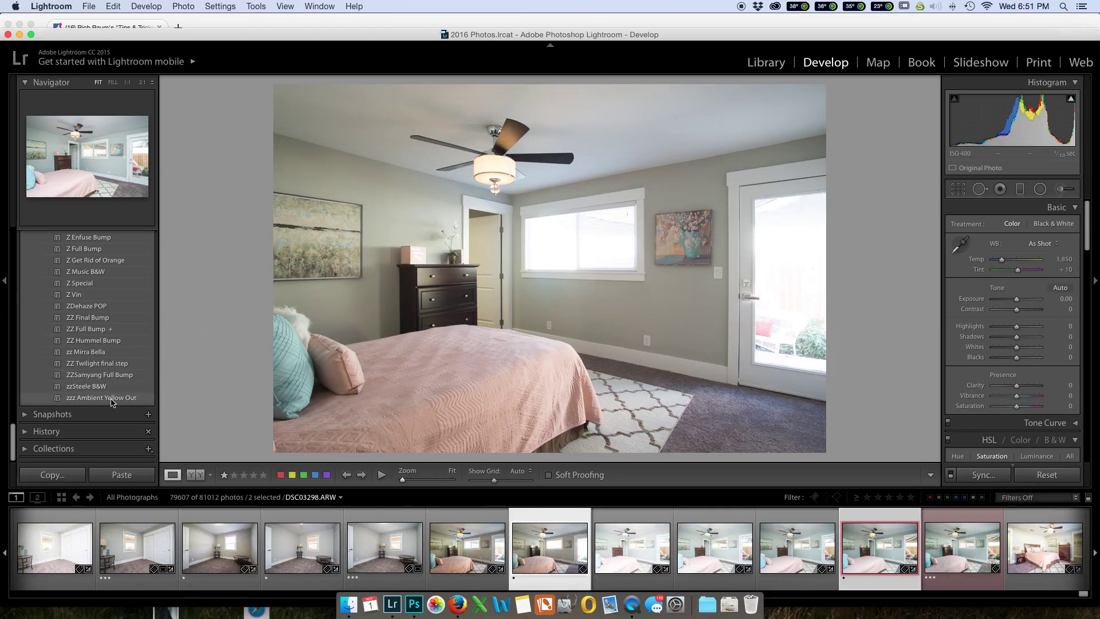
pyautogui.click(112, 399)
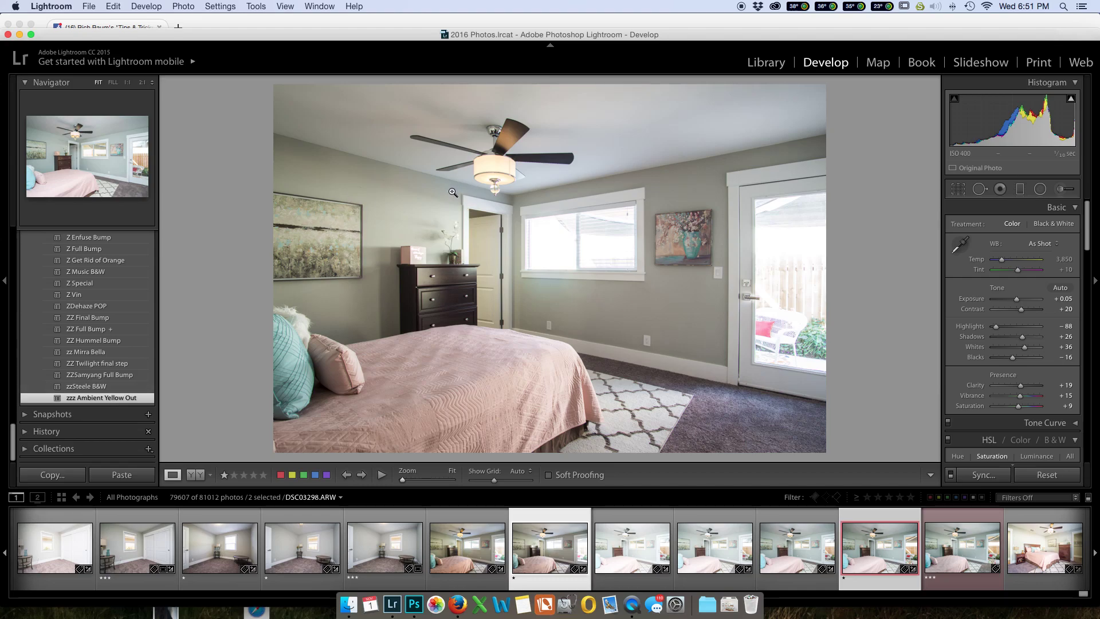
# Lower the ambient photo's HSL saturation to -81 for orange and -79 for yellow
pyautogui.scroll(-5, 1002, 287)
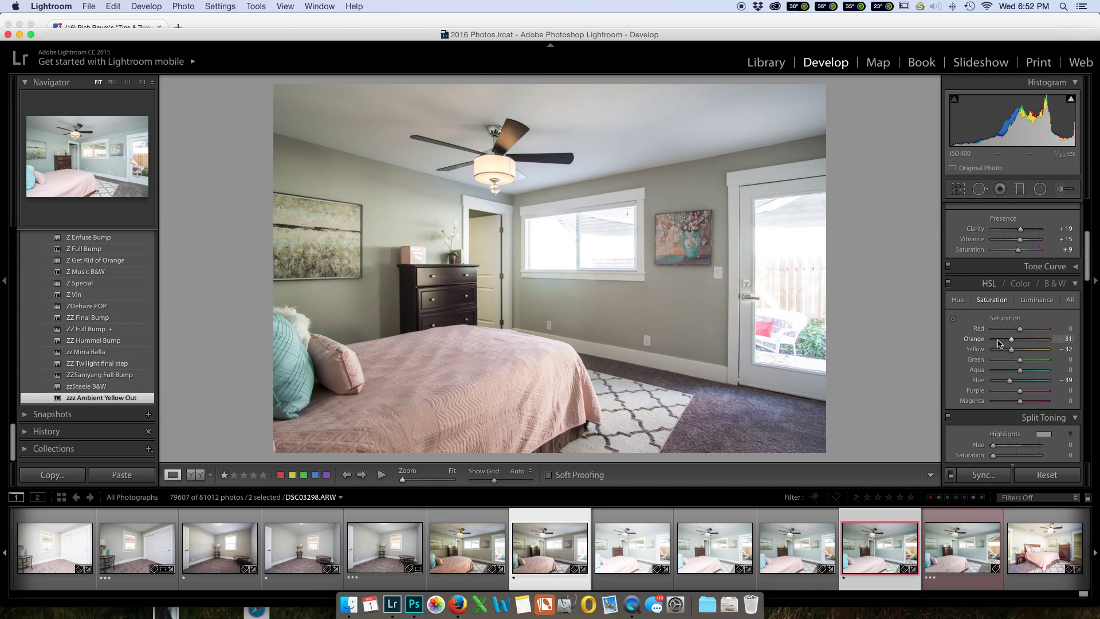
pyautogui.click(999, 340)
pyautogui.click(999, 349)
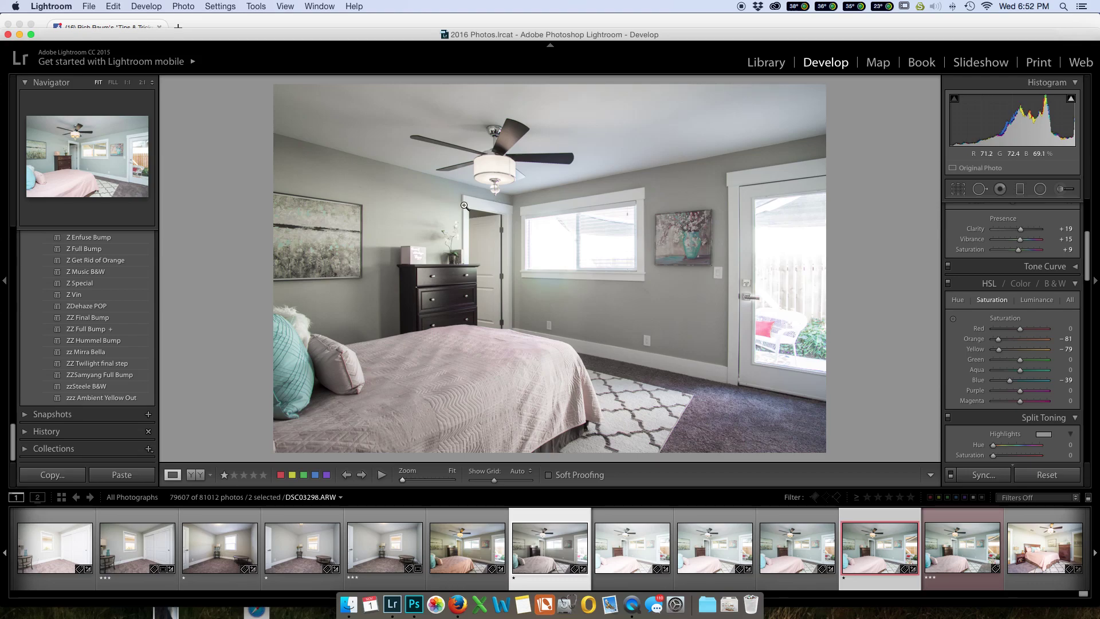
# Compare the wall colour of the desaturated ambient photo with that of the flash photo
pyautogui.press('super+z')
pyautogui.press('super+z')
pyautogui.press('super+z')
pyautogui.press('super+shift+z')
pyautogui.press('super+shift+z')
pyautogui.press('super+shift+z')
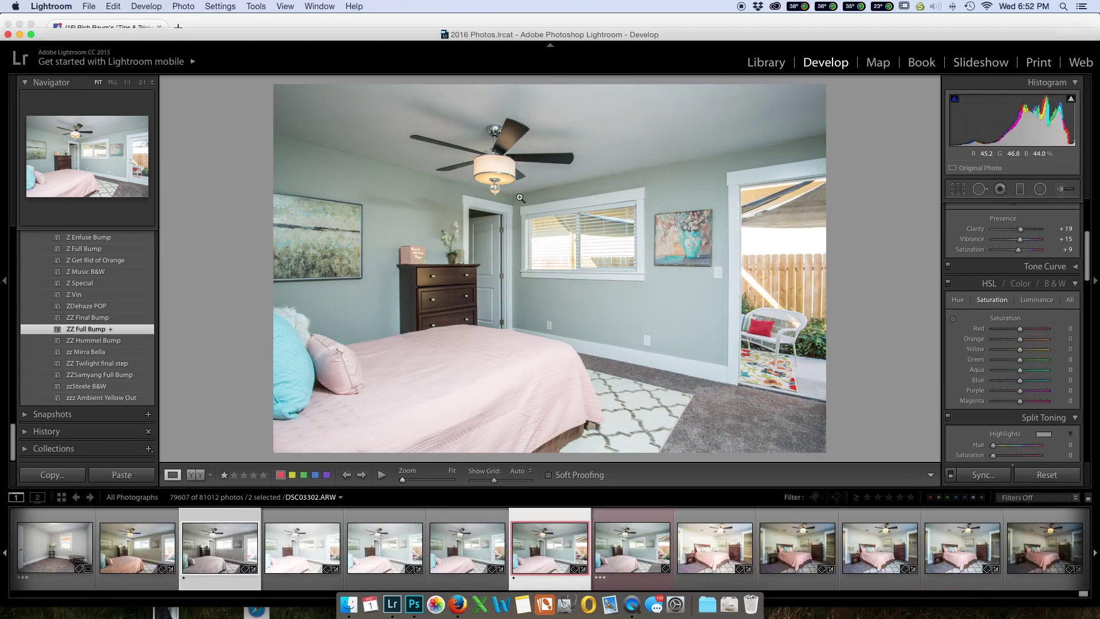
pyautogui.press('super+z')
pyautogui.press('super+z')
pyautogui.press('super+z')
pyautogui.press('super+shift+z')
pyautogui.press('super+shift+z')
pyautogui.press('super+shift+z')
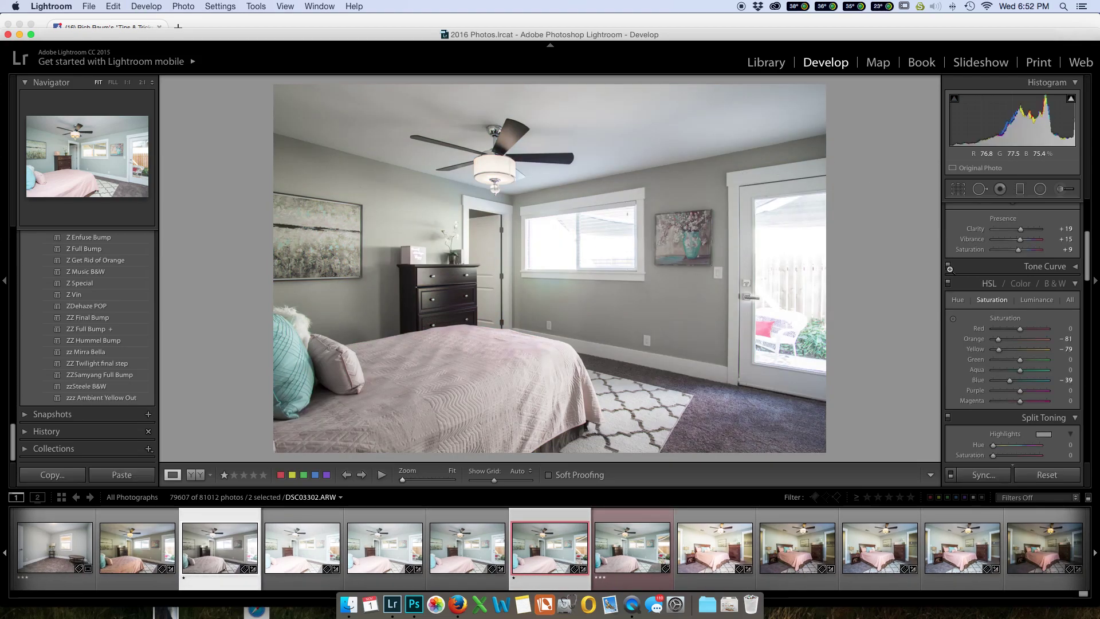
# Try sampling the ambient photo's white balance from the small sign on the dresser, and compare it with the flash photo
pyautogui.scroll(3, 975, 272)
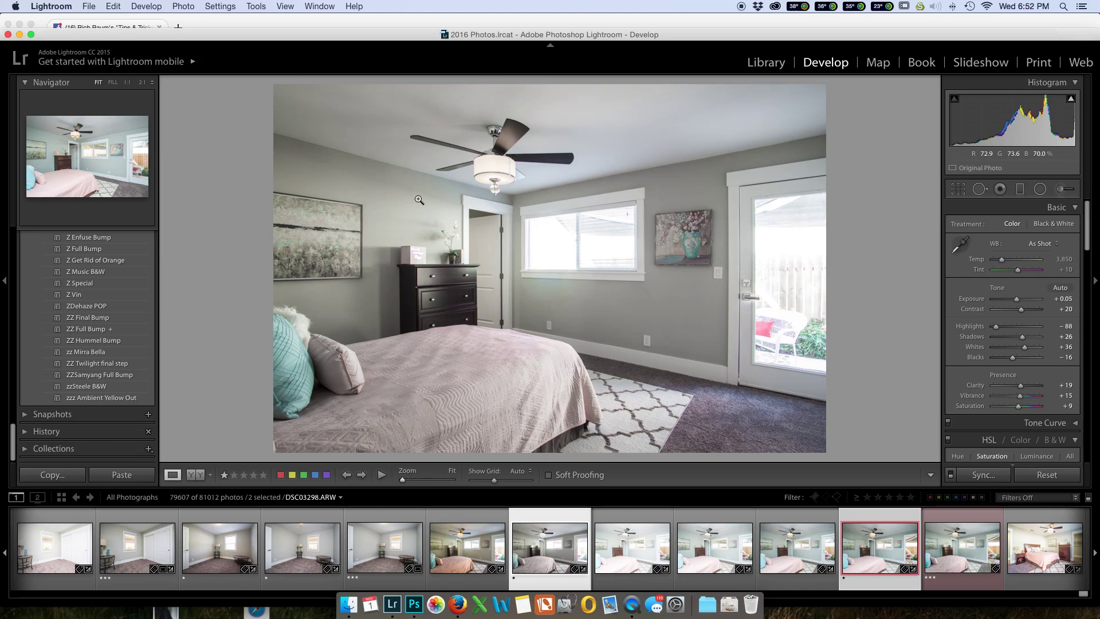
pyautogui.click(961, 246)
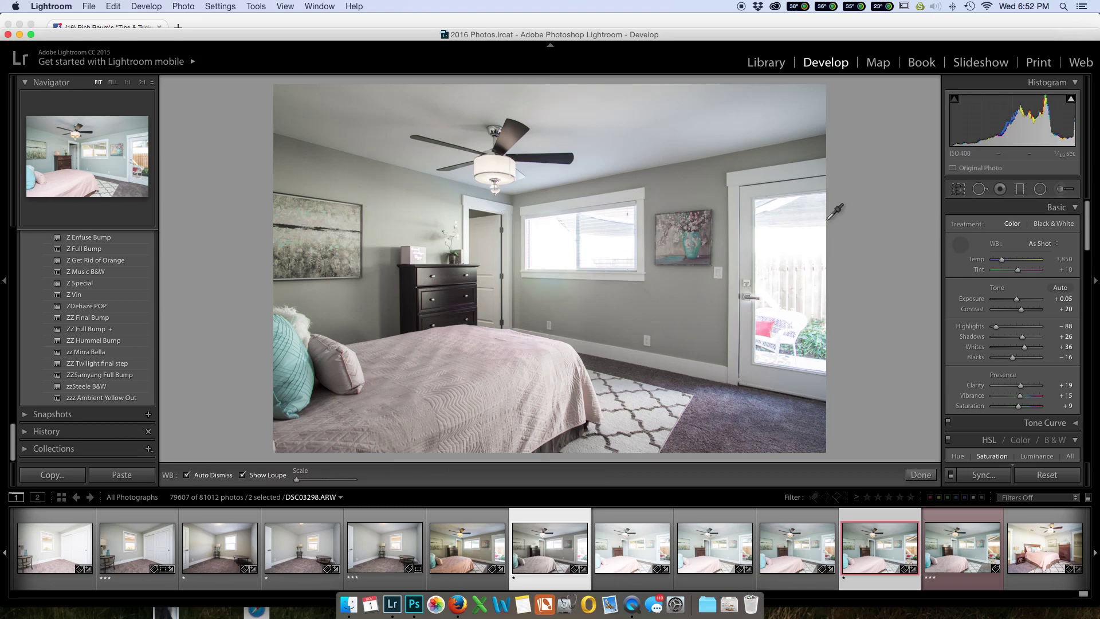
pyautogui.click(409, 256)
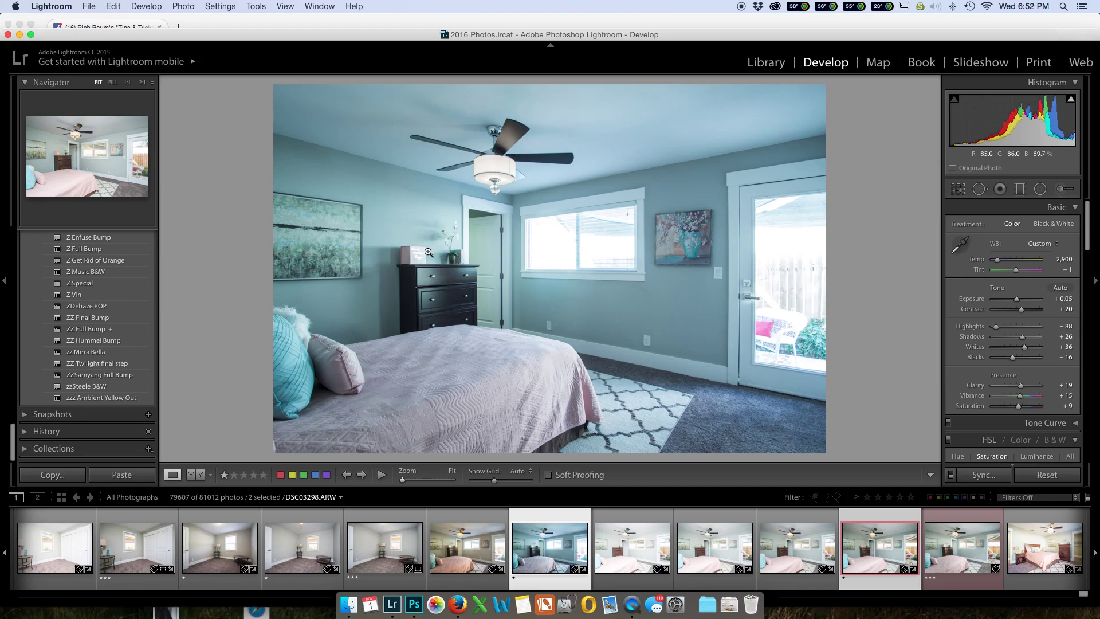
pyautogui.press('super+Right')
pyautogui.press('super+Left')
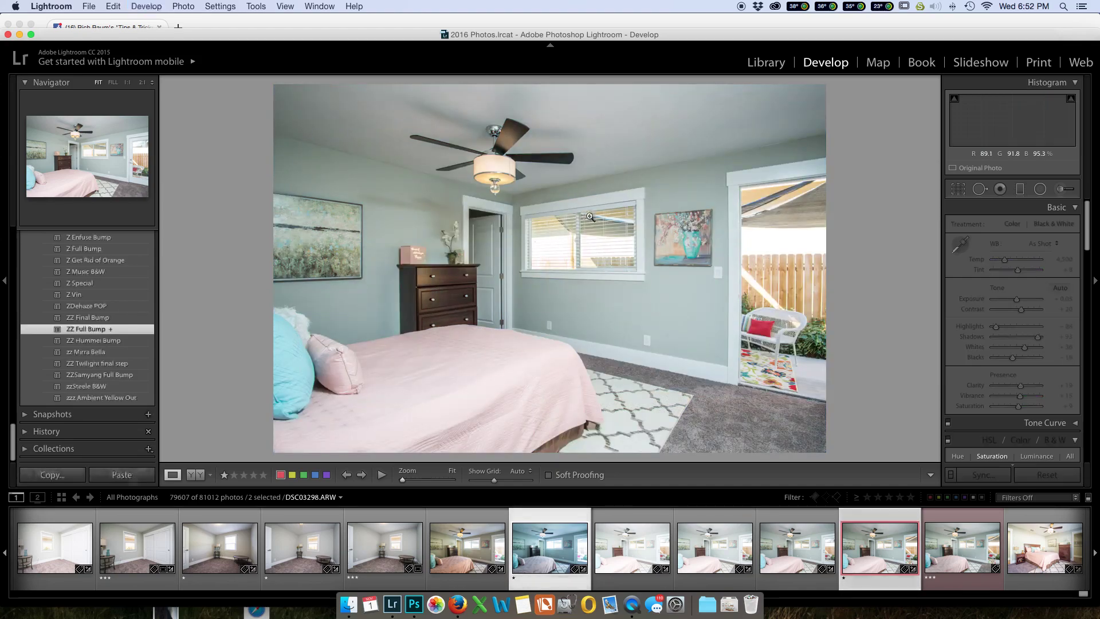
# Try sampling the ambient photo's white balance from the white door trim beside the dresser, and compare the two photos
pyautogui.click(960, 245)
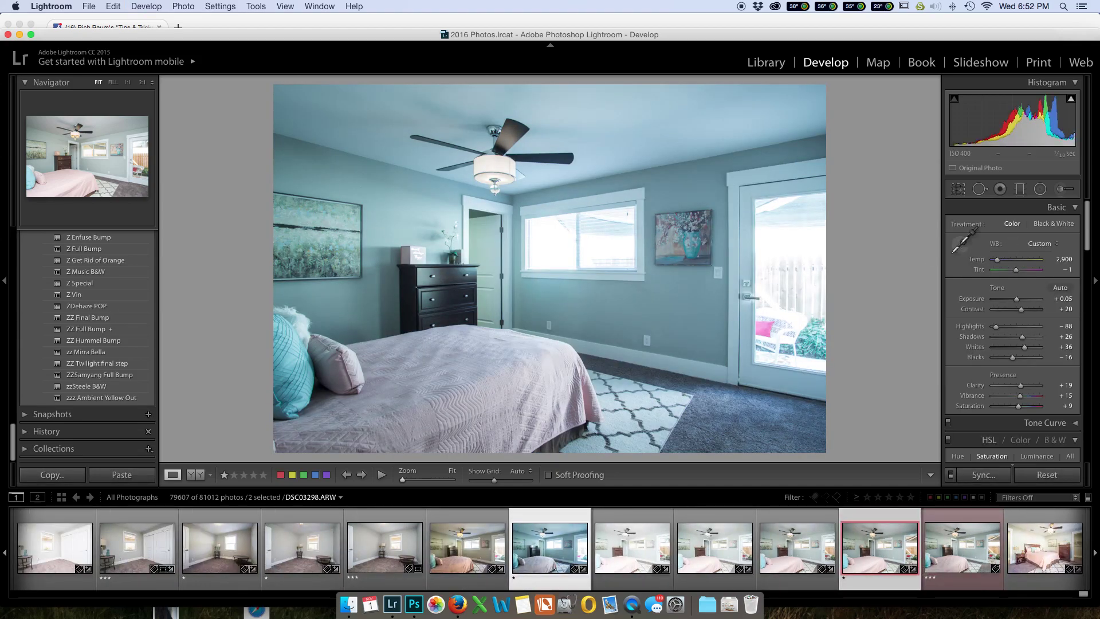
pyautogui.click(466, 243)
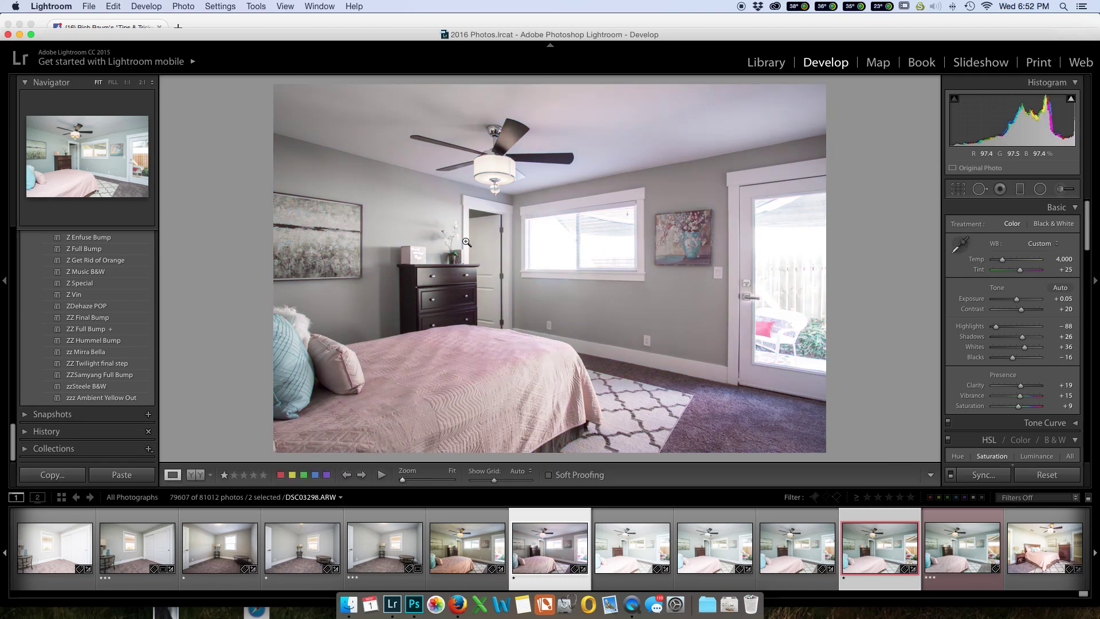
pyautogui.press('super+Left')
pyautogui.press('super+Right')
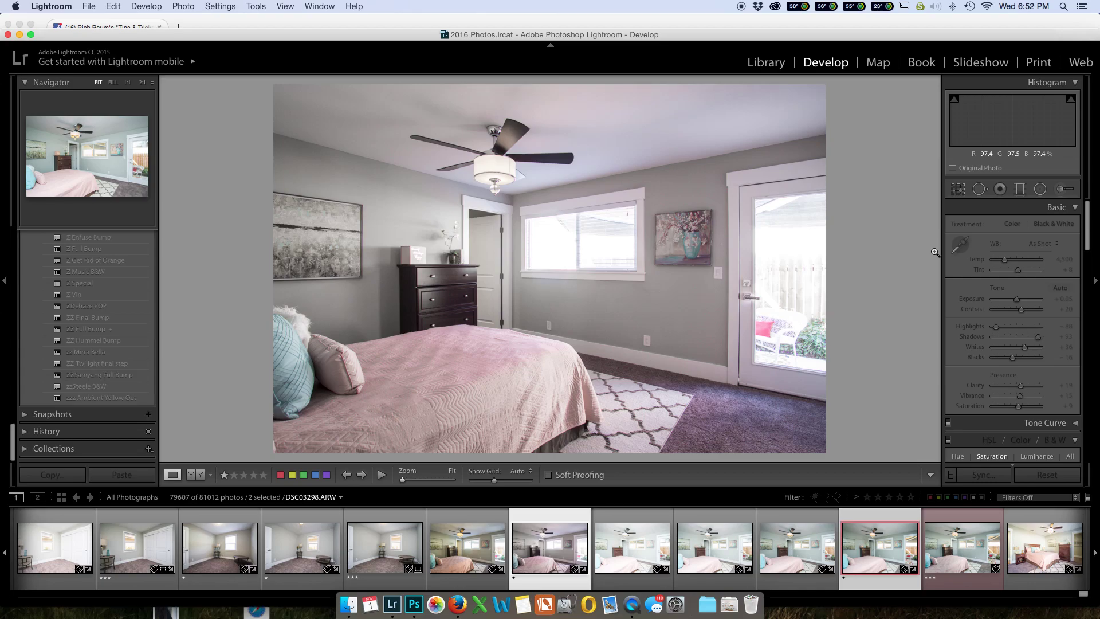
# Try sampling the ambient photo's white balance from the landscape painting beside the dresser, and compare it with the flash photo
pyautogui.click(960, 246)
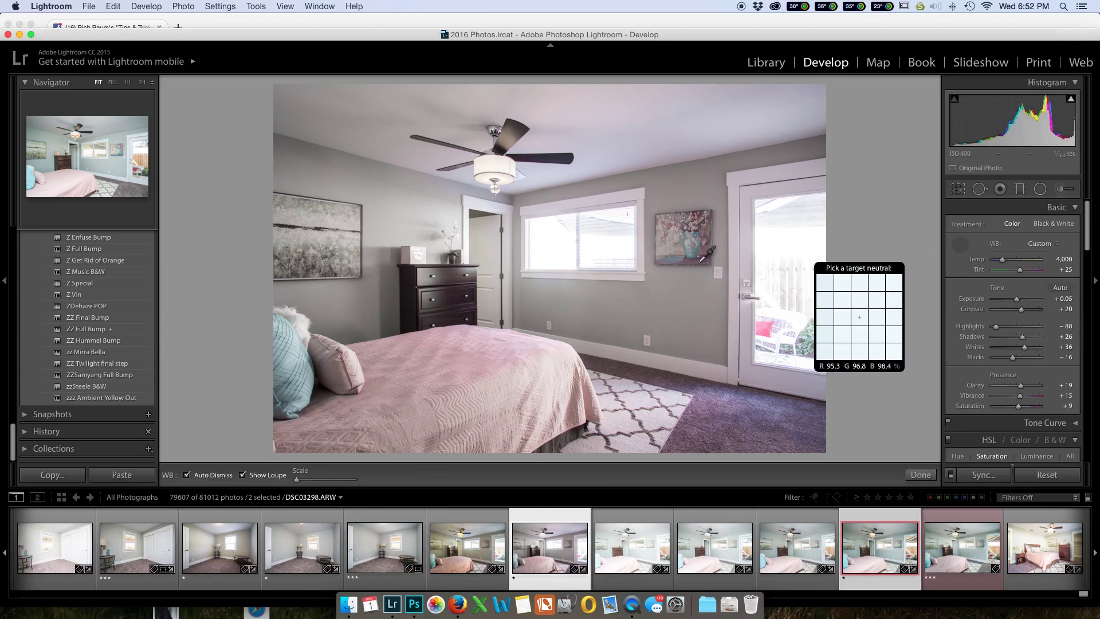
pyautogui.click(344, 268)
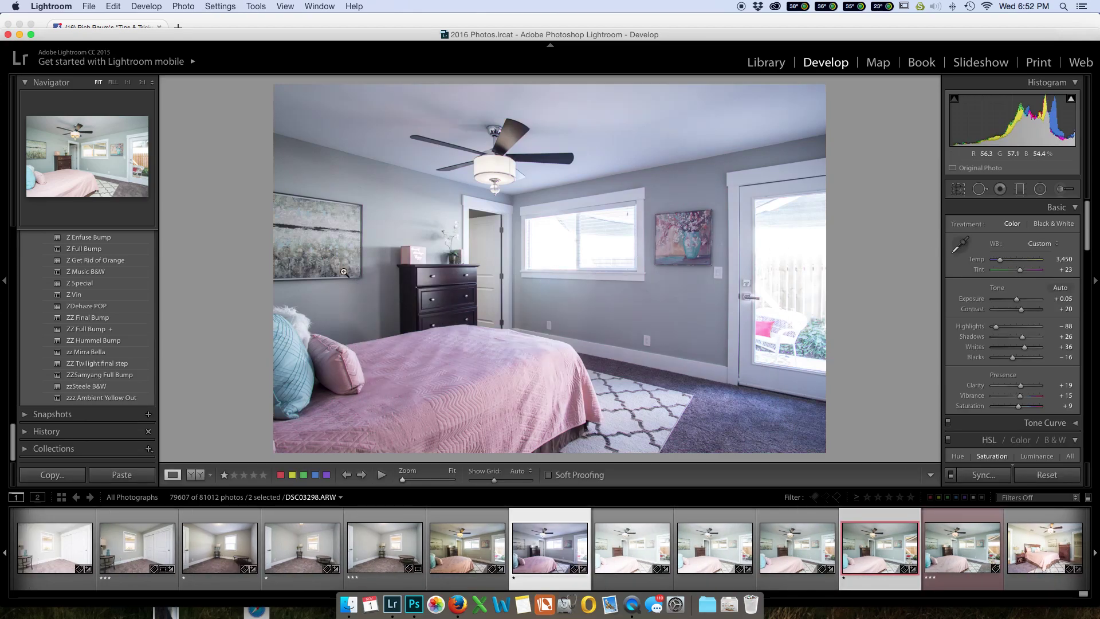
pyautogui.press('super+Right')
pyautogui.press('super+Left')
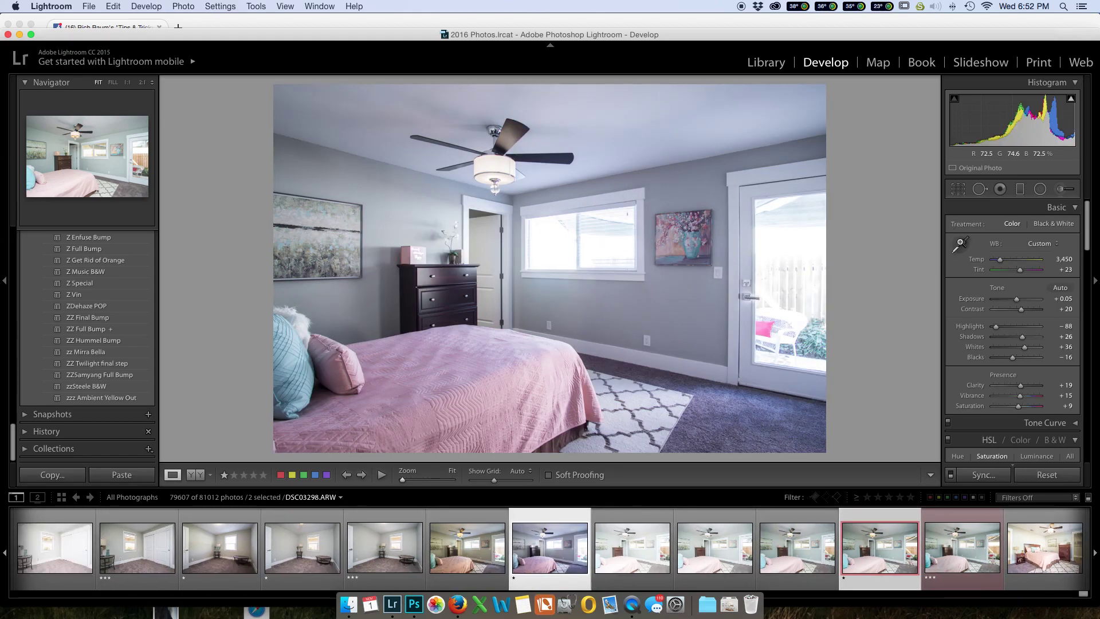
# Resample the white balance from the dresser sign, giving Temp 3,350 and Tint +4, and check it against the flash photo
pyautogui.click(961, 244)
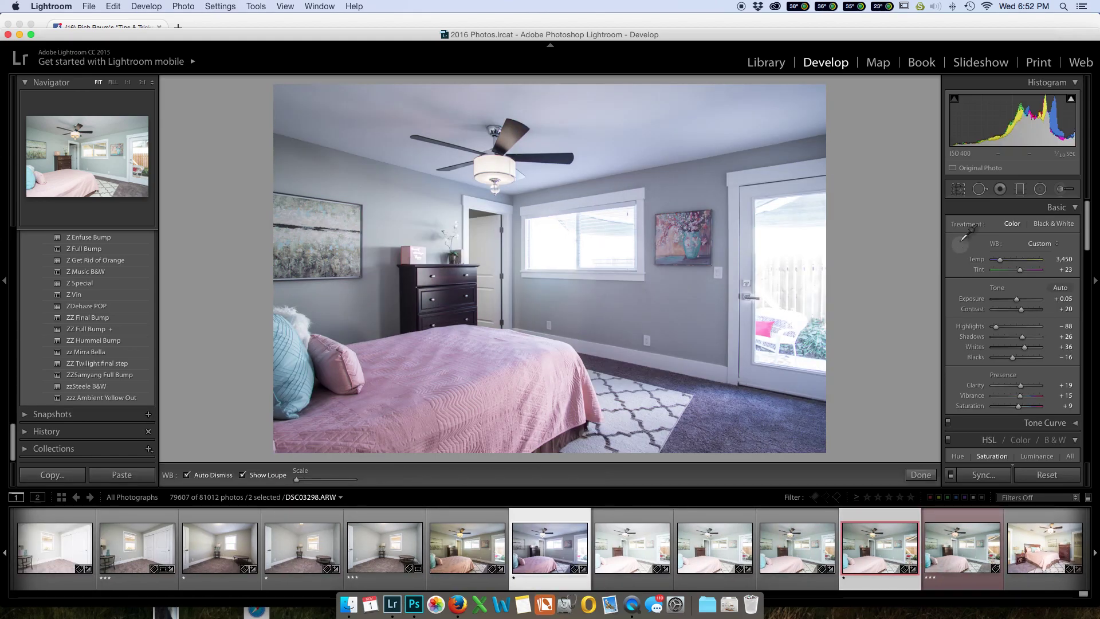
pyautogui.click(415, 256)
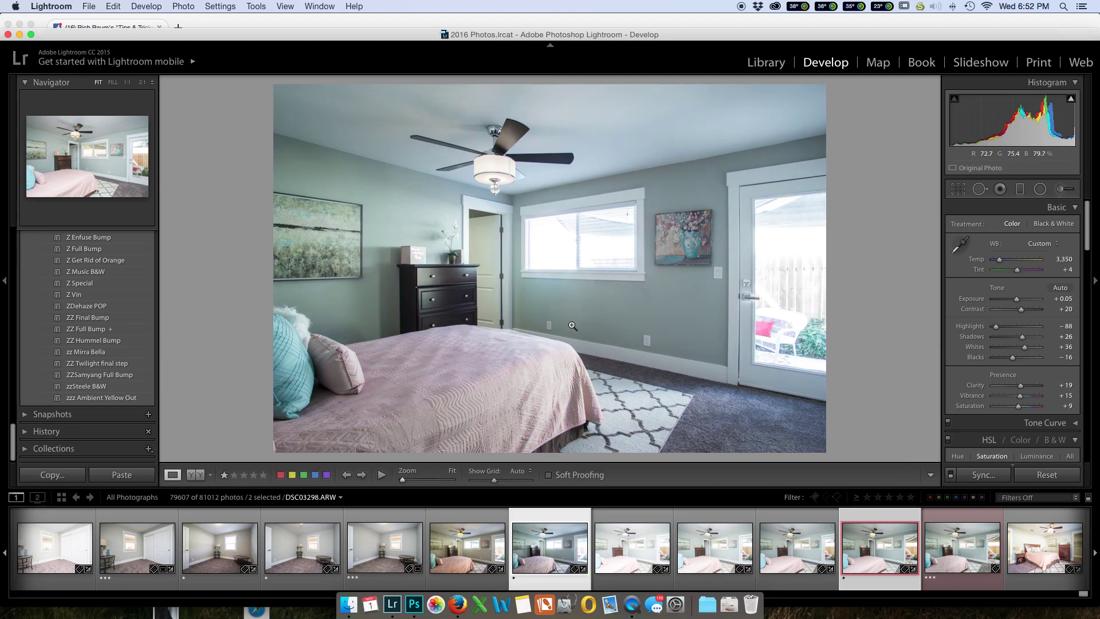
pyautogui.press('super+Right')
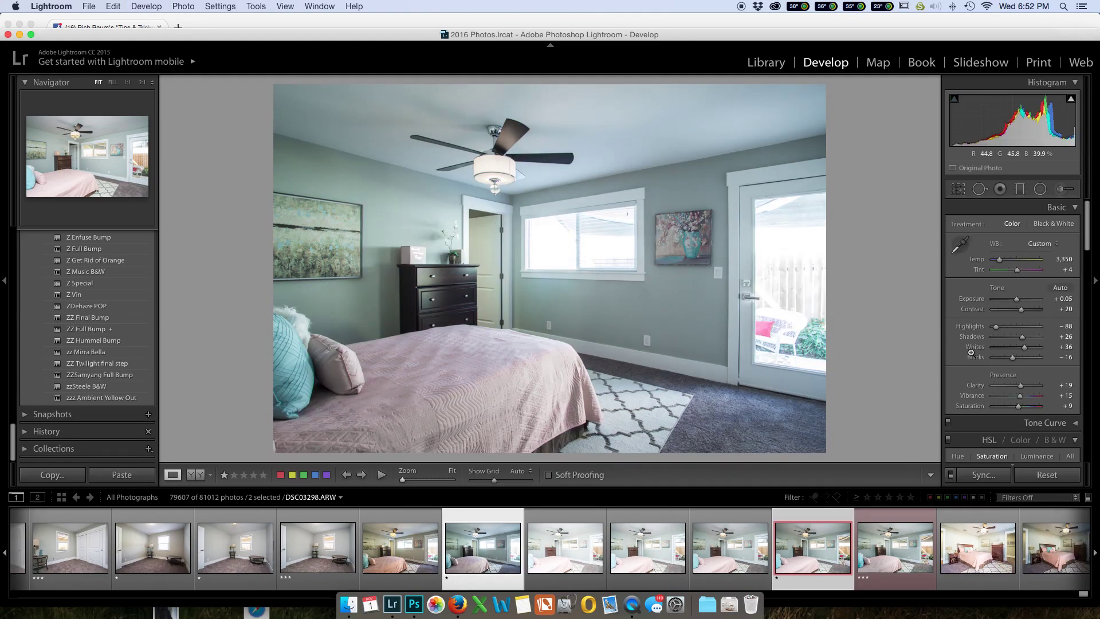
# Reduce the ambient photo's overall saturation to -13 and its HSL saturation to -96 for orange and -93 for yellow
pyautogui.scroll(-4, 1003, 349)
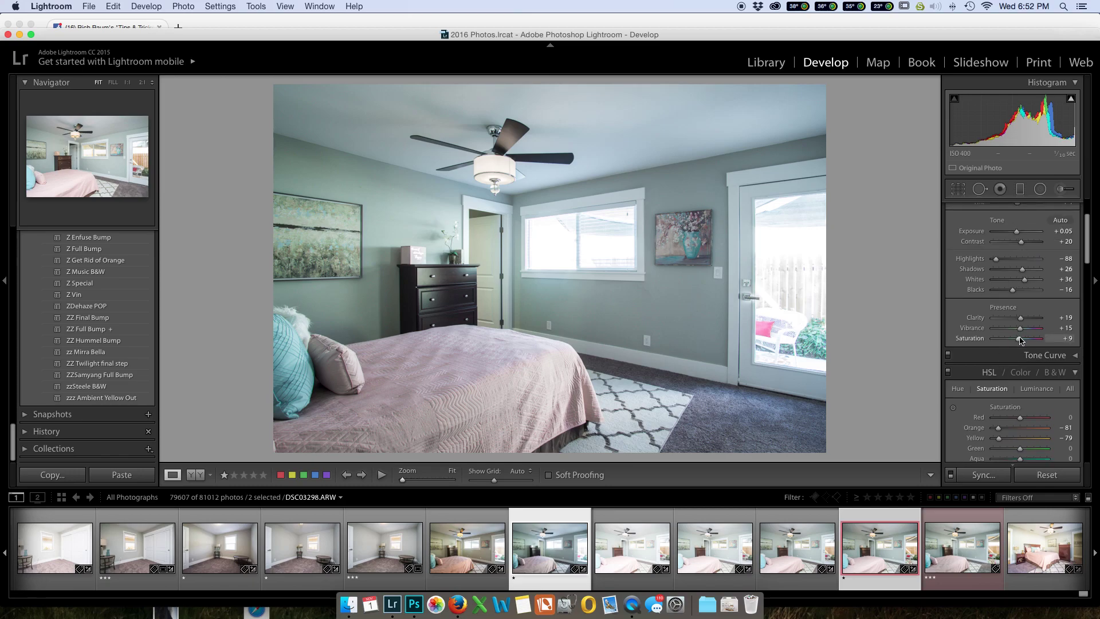
pyautogui.moveTo(1016, 338); pyautogui.dragTo(1014, 338)
pyautogui.scroll(-5, 1011, 347)
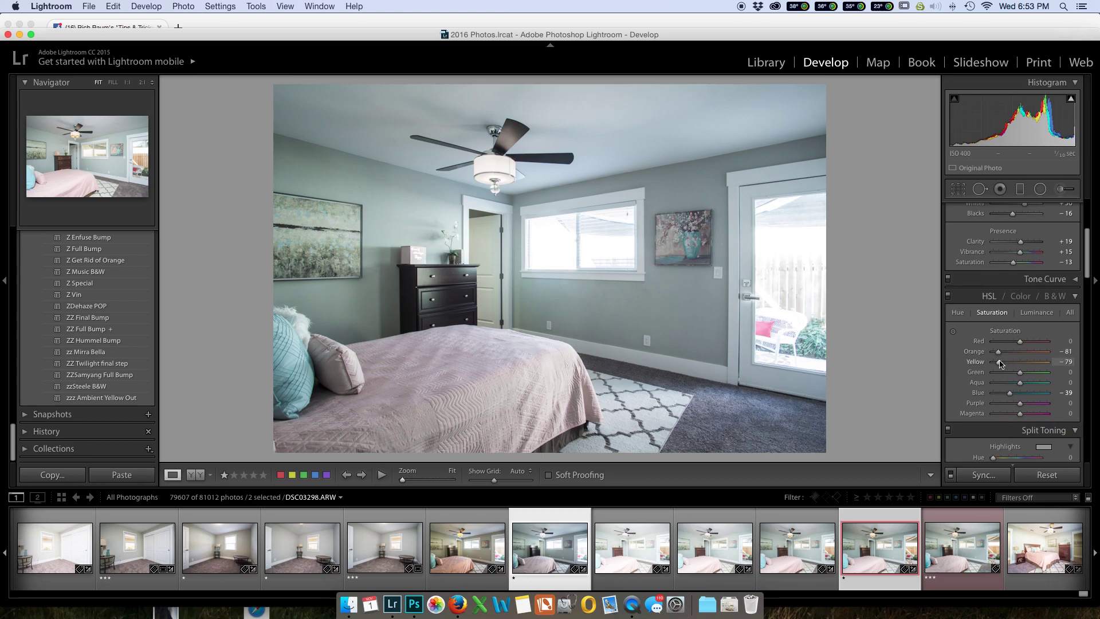
pyautogui.moveTo(998, 352); pyautogui.dragTo(997, 352)
# Raise the ambient photo's exposure to +0.20 and lower its HSL saturation to -29 for aqua and -5 for green
pyautogui.scroll(9, 1000, 344)
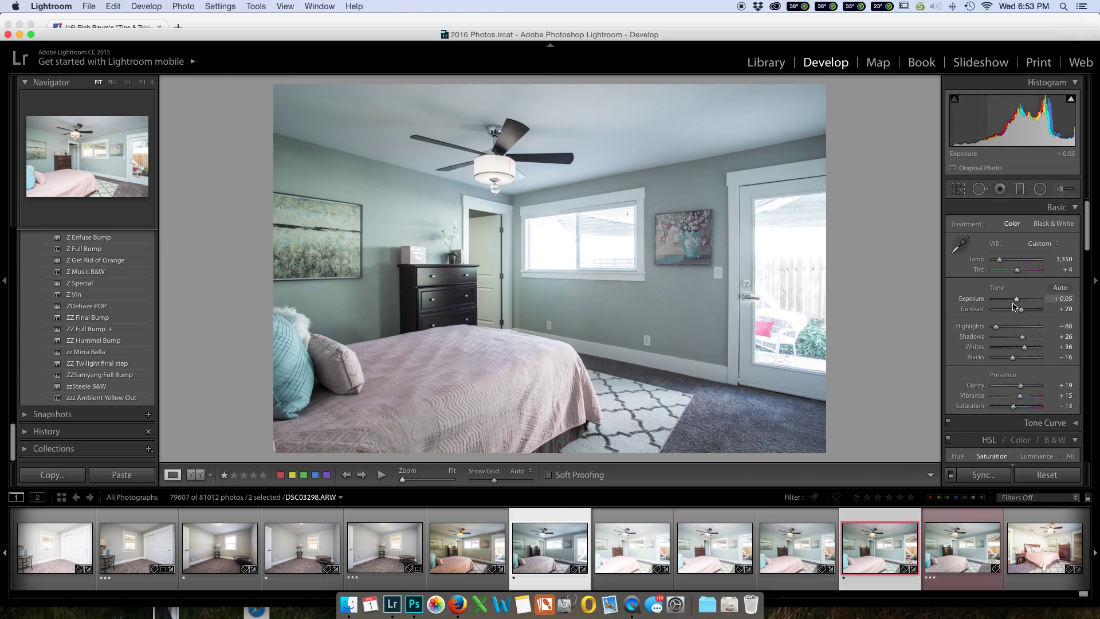
pyautogui.moveTo(1017, 305); pyautogui.dragTo(1019, 304)
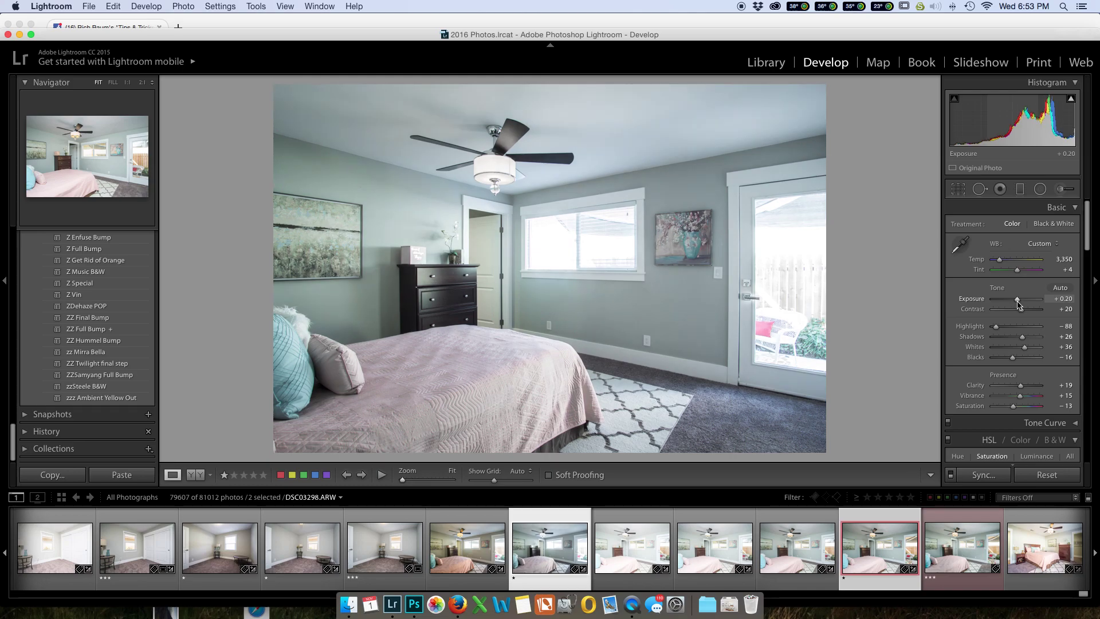
pyautogui.scroll(-12, 1010, 309)
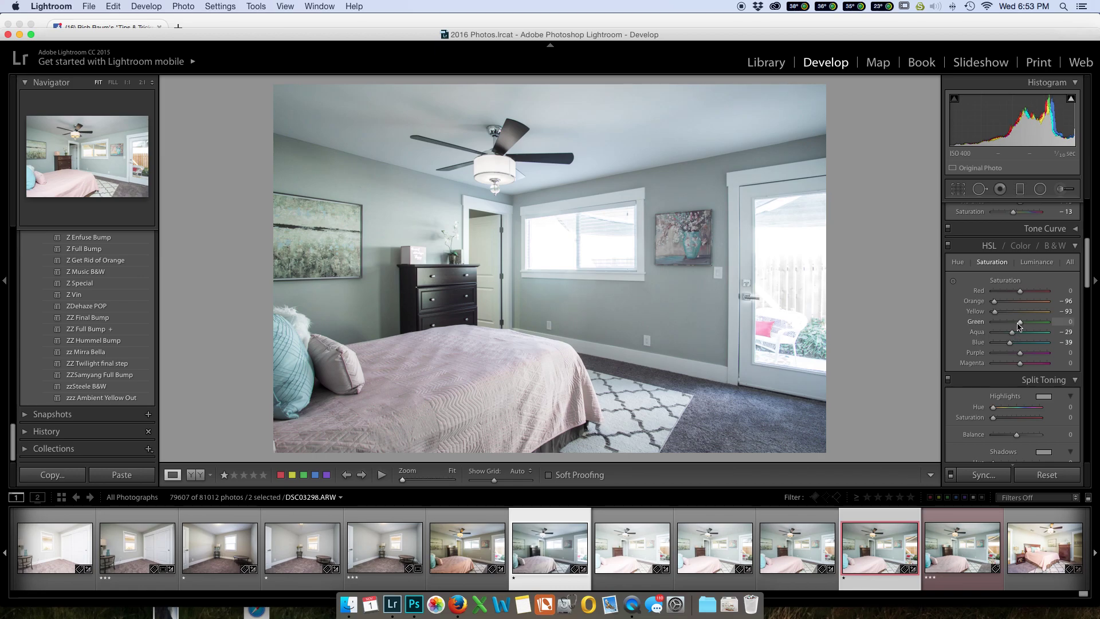
# Check how closely the colour and brightness of the adjusted ambient photo match the flash photo
pyautogui.press('super+Right')
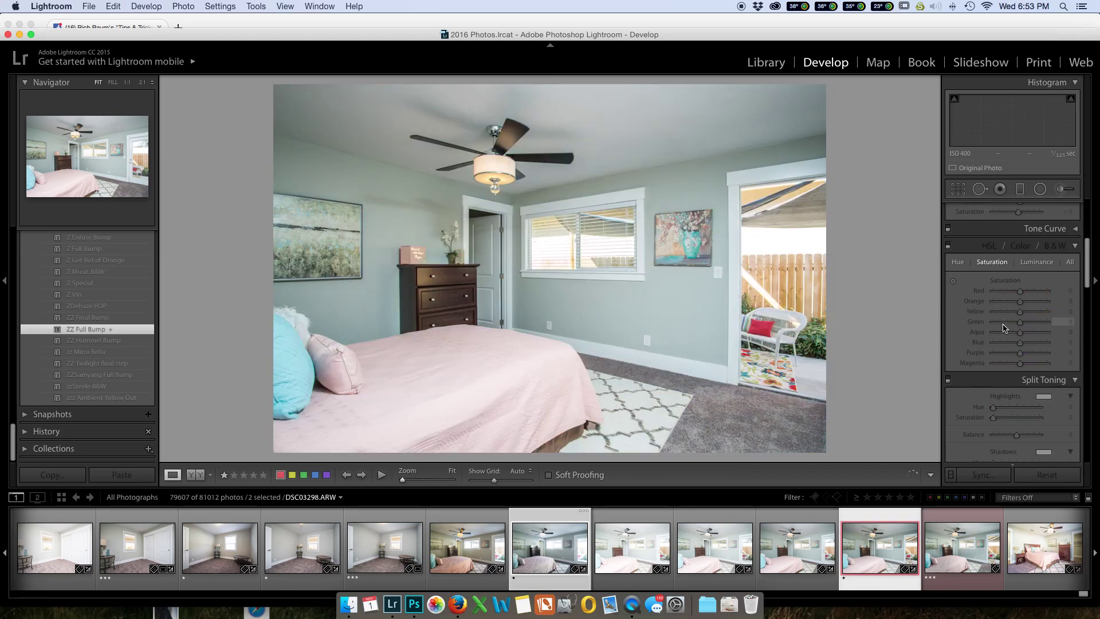
pyautogui.press('super+Left')
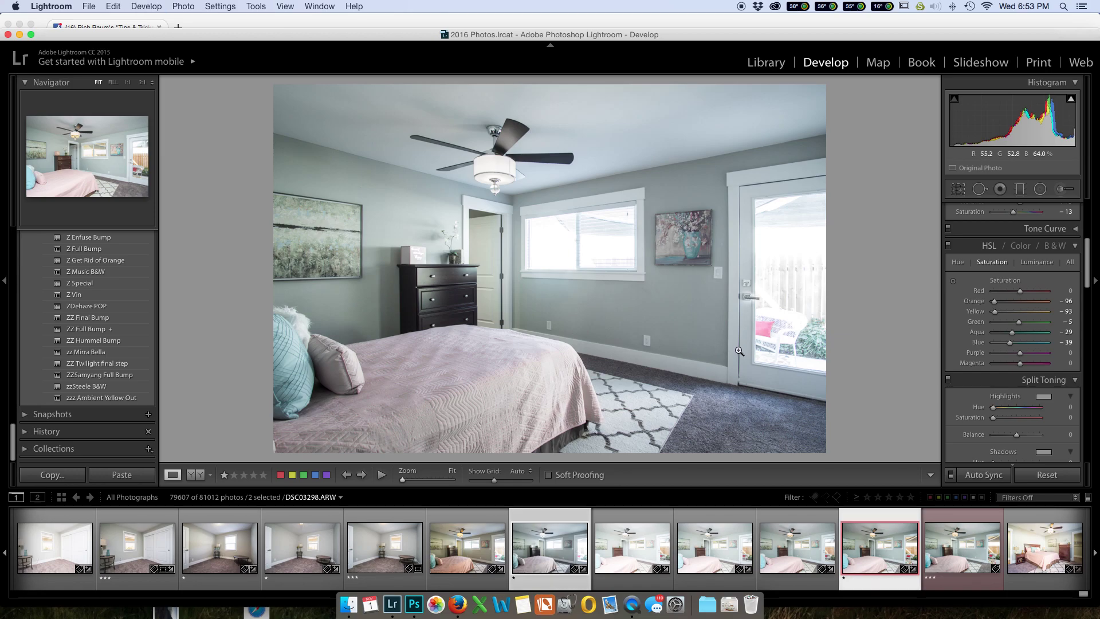
pyautogui.press('super+z')
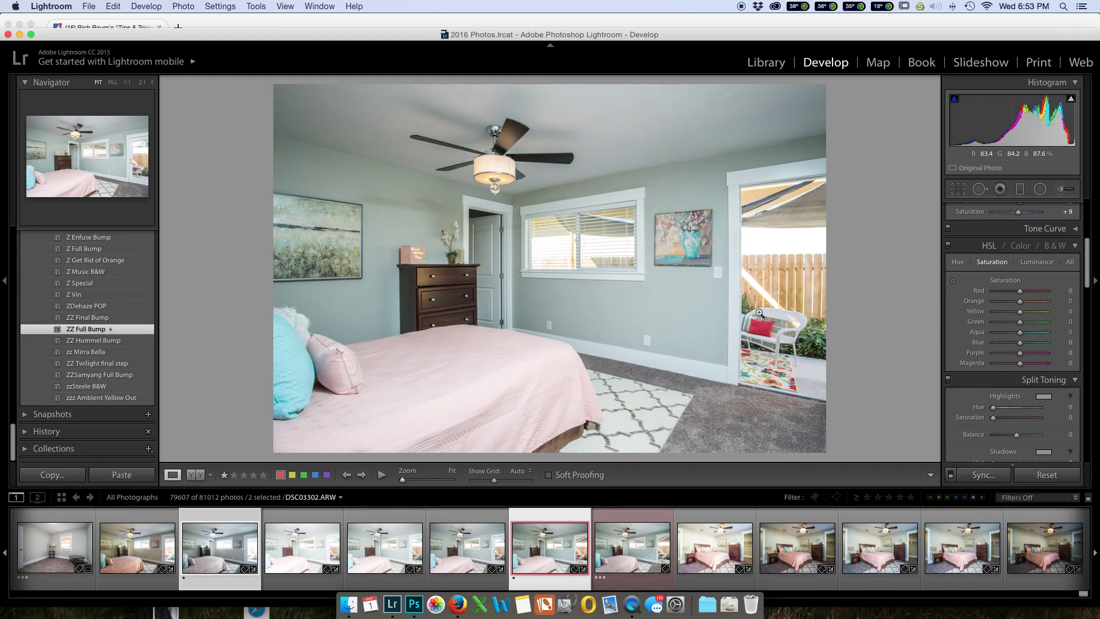
# Open the two selected bedroom exposures, DSC03298.ARW and DSC03302.ARW, as layers of one document in Photoshop
pyautogui.rightClick(619, 219)
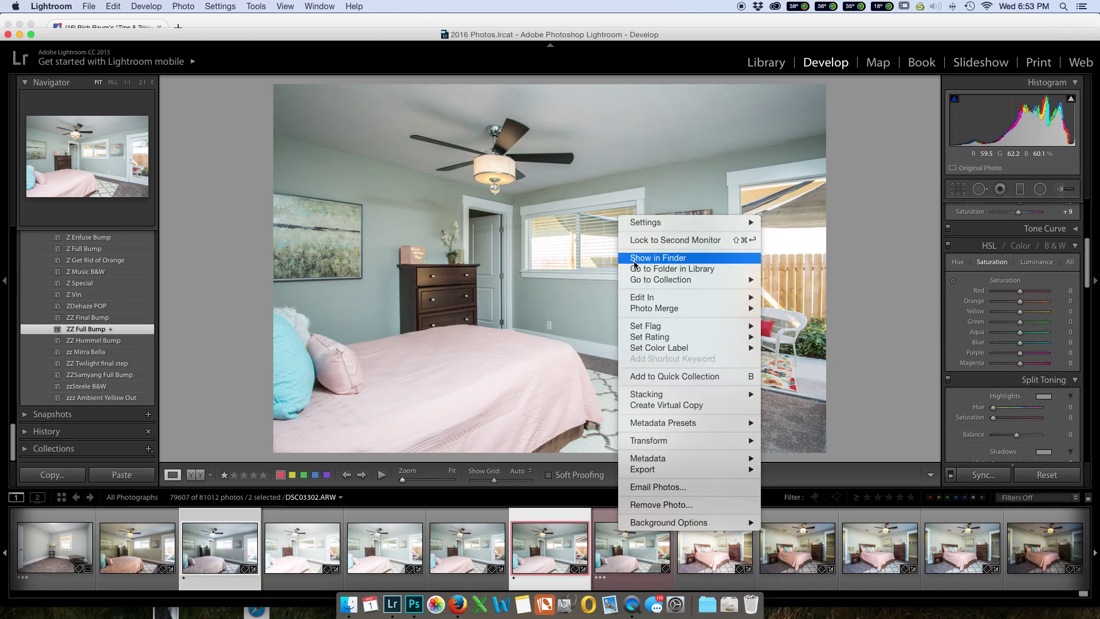
pyautogui.moveTo(644, 299)
pyautogui.click(854, 442)
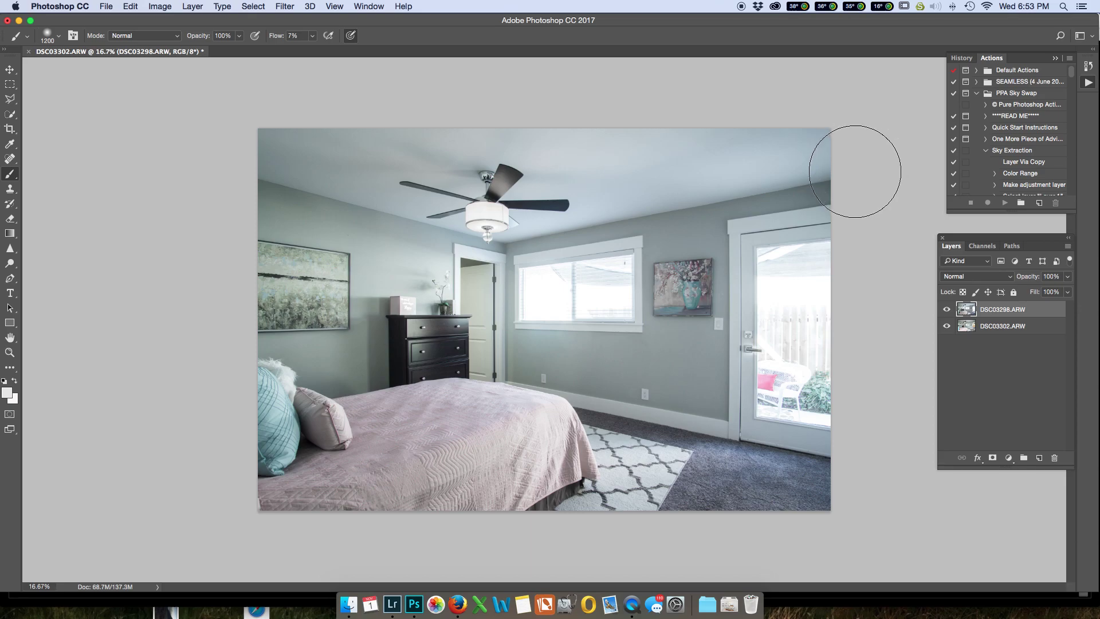
# Auto-align the DSC03298.ARW and DSC03302.ARW layers using the Auto projection
pyautogui.keyDown('shift'); pyautogui.click(1011, 328); pyautogui.keyUp('shift')
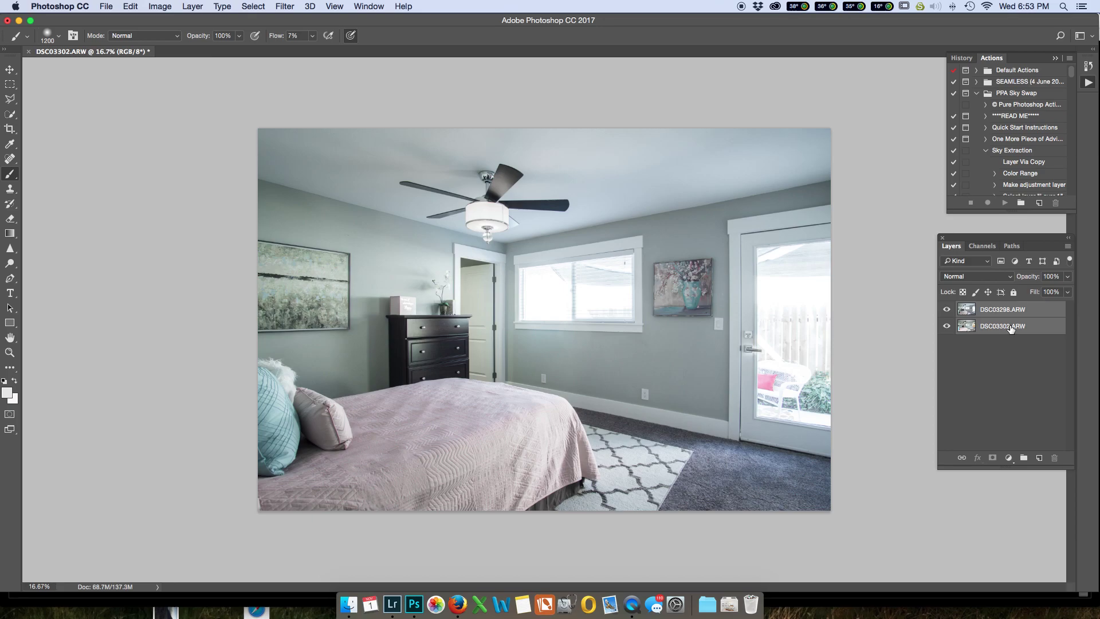
pyautogui.press('super+alt+shift+a')
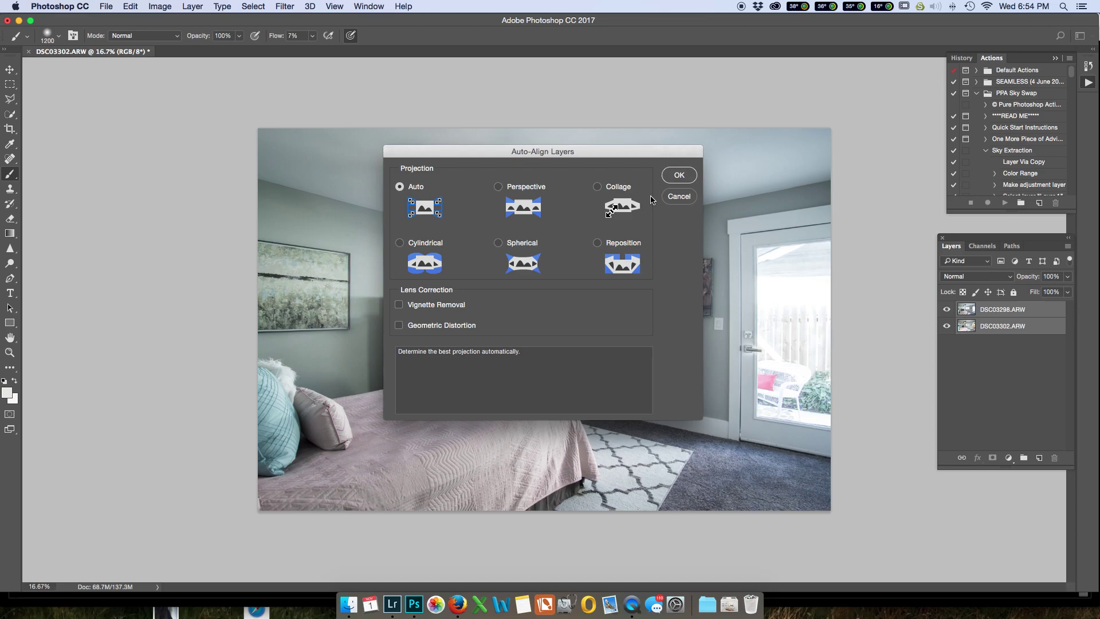
pyautogui.press('Return')
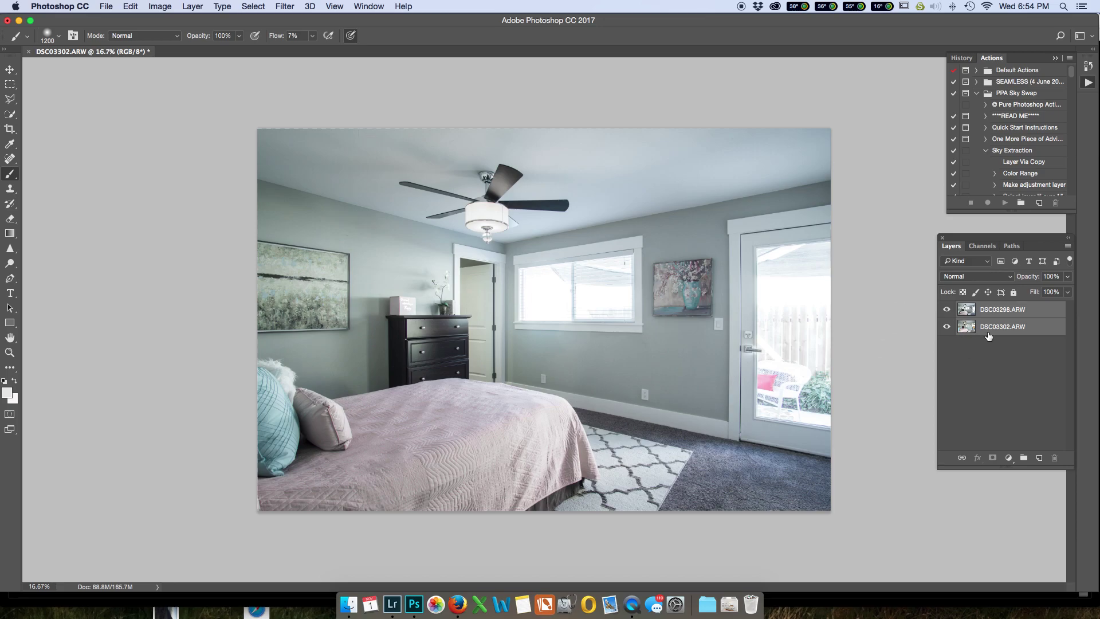
# Hide the DSC03298.ARW layer with a black layer mask and set its blend mode to Luminosity
pyautogui.click(988, 315)
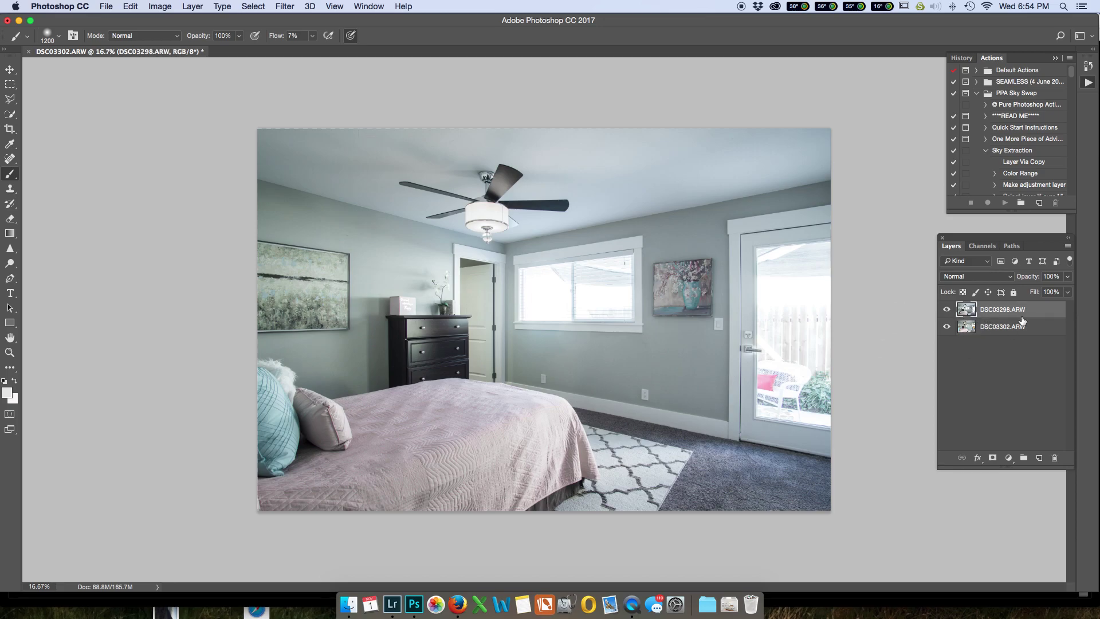
pyautogui.keyDown('alt'); pyautogui.click(992, 459); pyautogui.keyUp('alt')
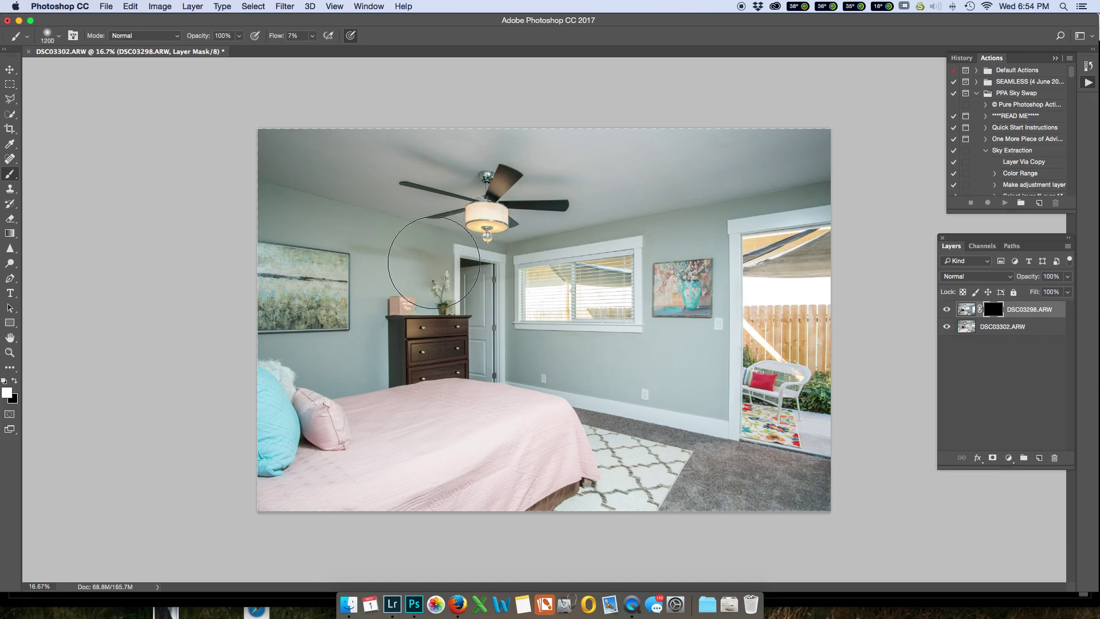
pyautogui.press('super+equal')
pyautogui.press('super+equal')
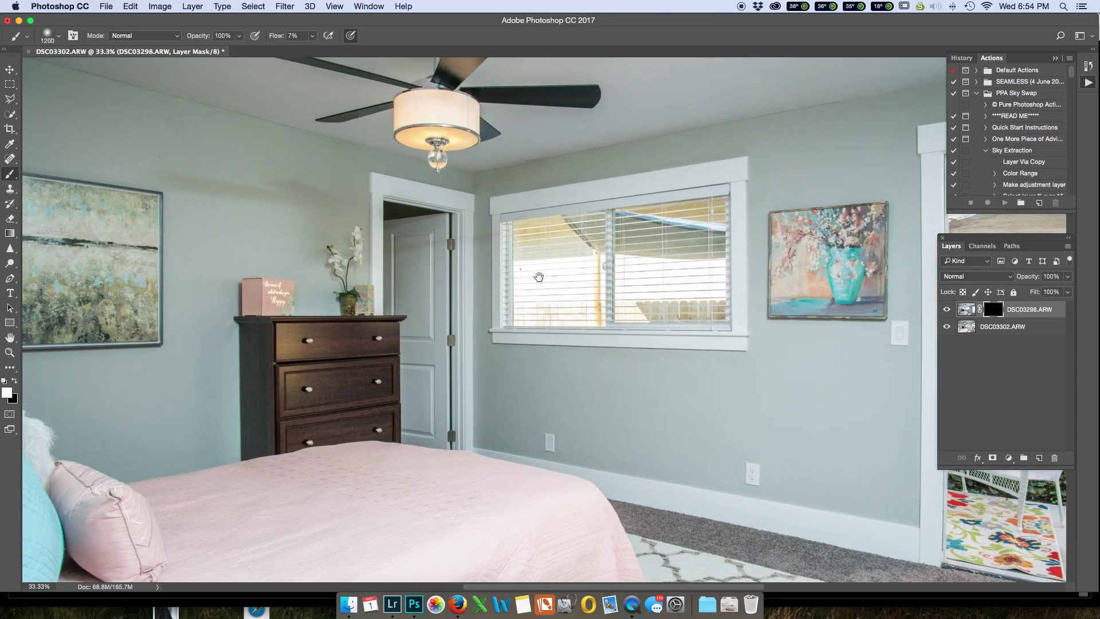
pyautogui.moveTo(539, 278); pyautogui.dragTo(695, 298)
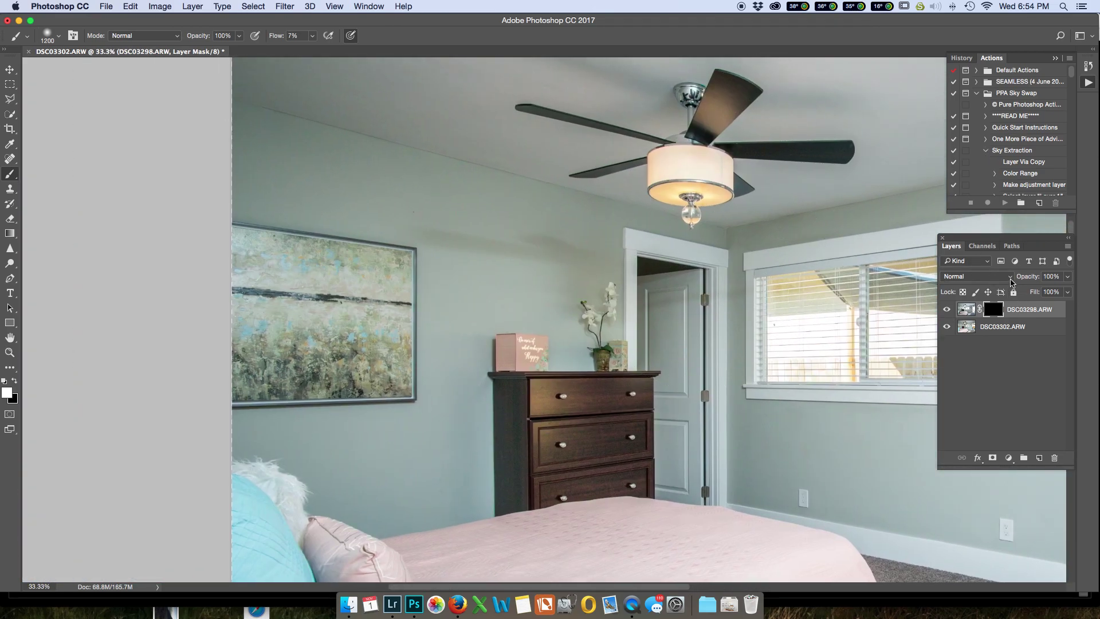
pyautogui.click(1013, 281)
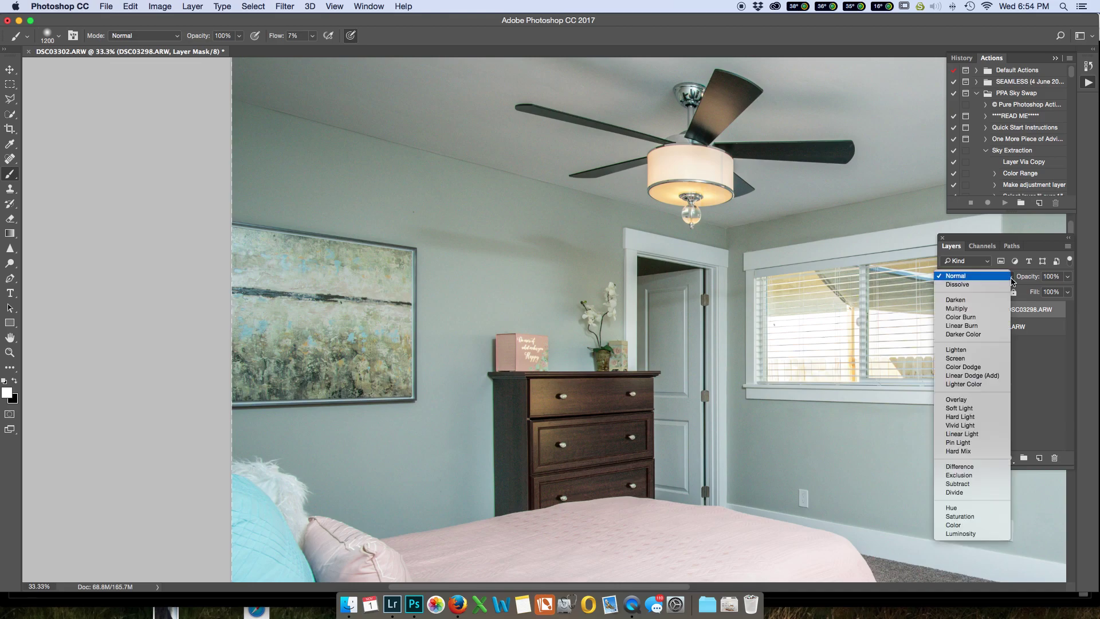
pyautogui.click(952, 535)
# Paint white on the mask over the fan shadows on the dresser wall with a 900 px brush at 0% hardness and 6% flow
pyautogui.press('[')
pyautogui.press('[')
pyautogui.press('[')
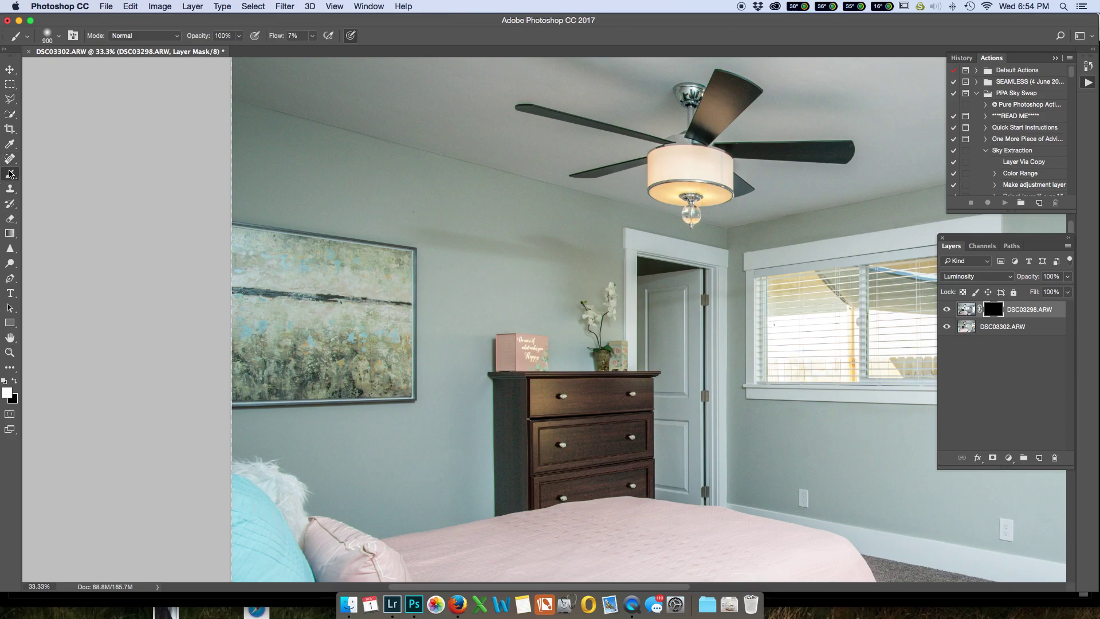
pyautogui.rightClick(416, 278)
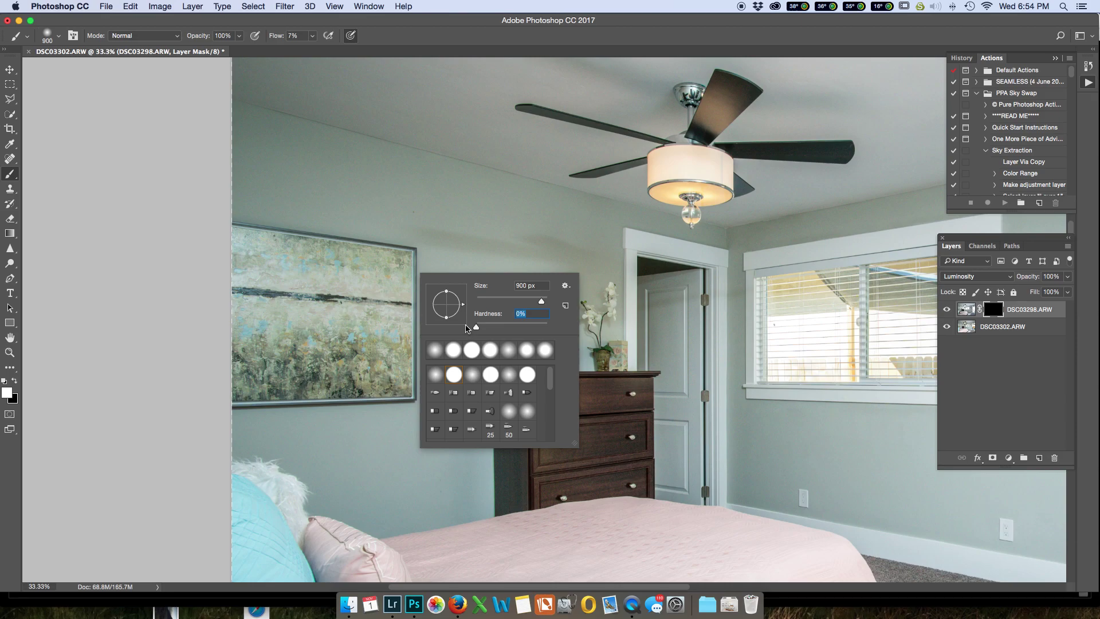
pyautogui.press('Return')
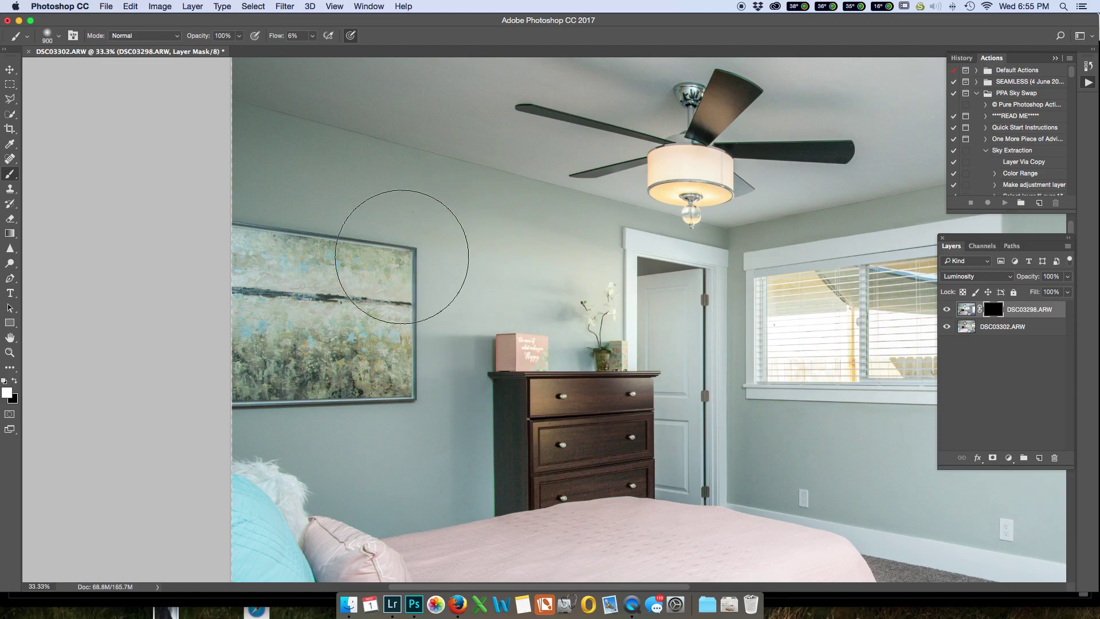
pyautogui.press('super+minus')
pyautogui.press('super+minus')
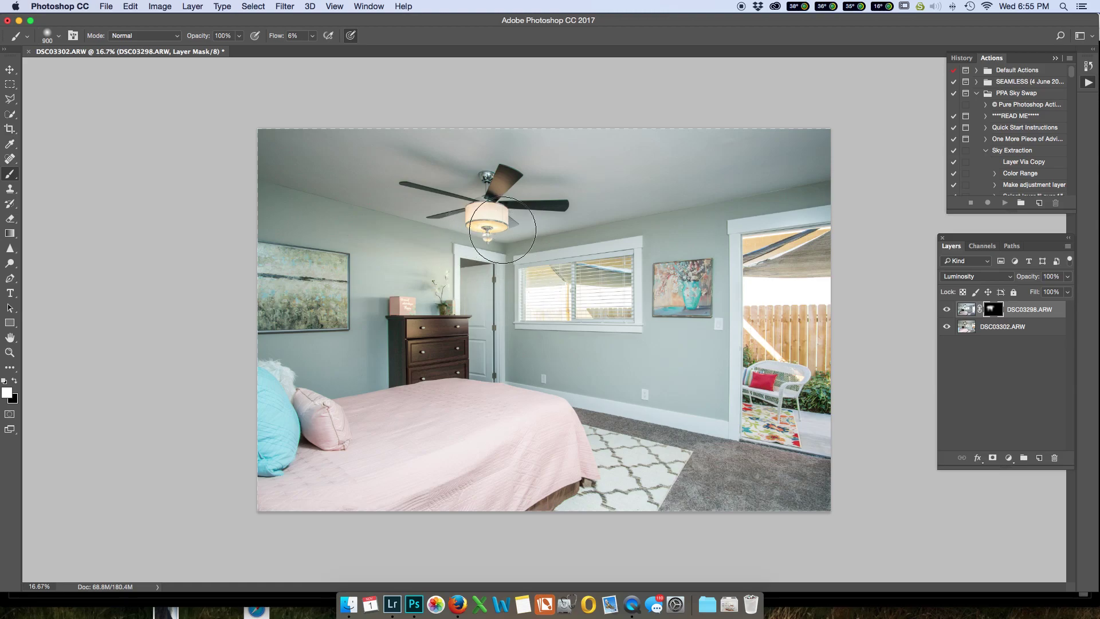
# Set the DSC03298.ARW layer's blend mode to Normal and inspect the painted wall around the dresser up close
pyautogui.click(1011, 281)
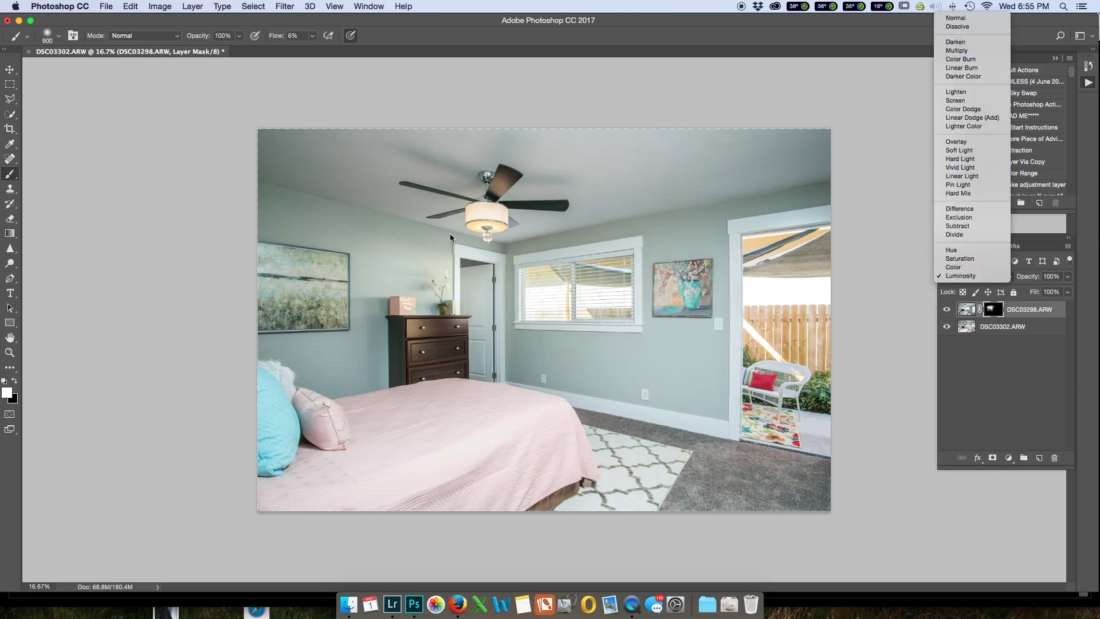
pyautogui.click(955, 18)
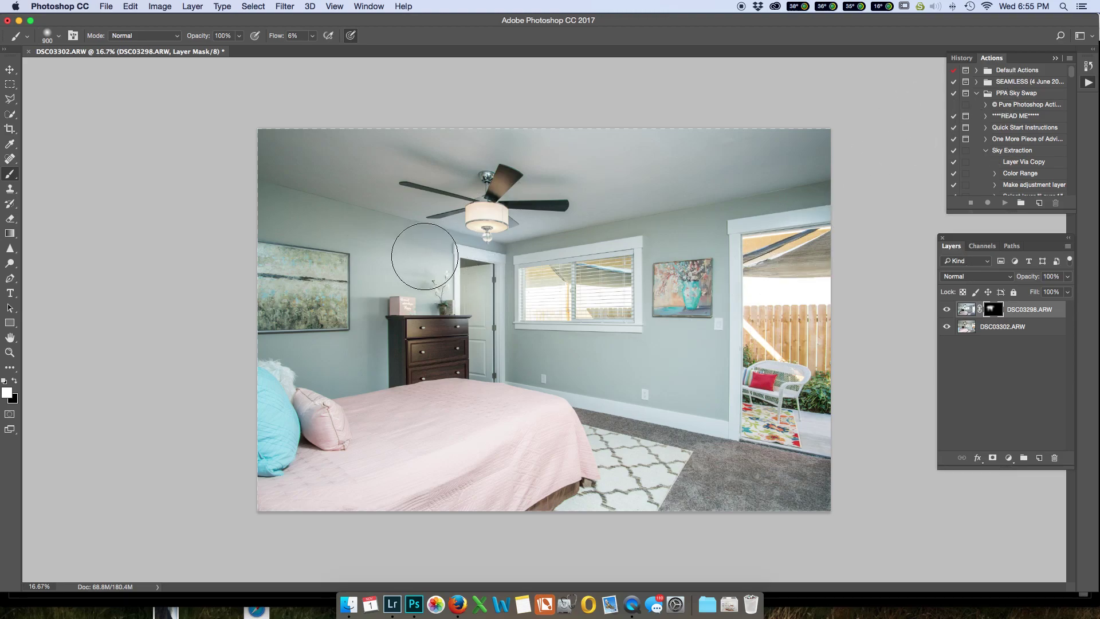
pyautogui.press('super+plus')
pyautogui.press('super+plus')
pyautogui.moveTo(347, 266); pyautogui.dragTo(516, 307)
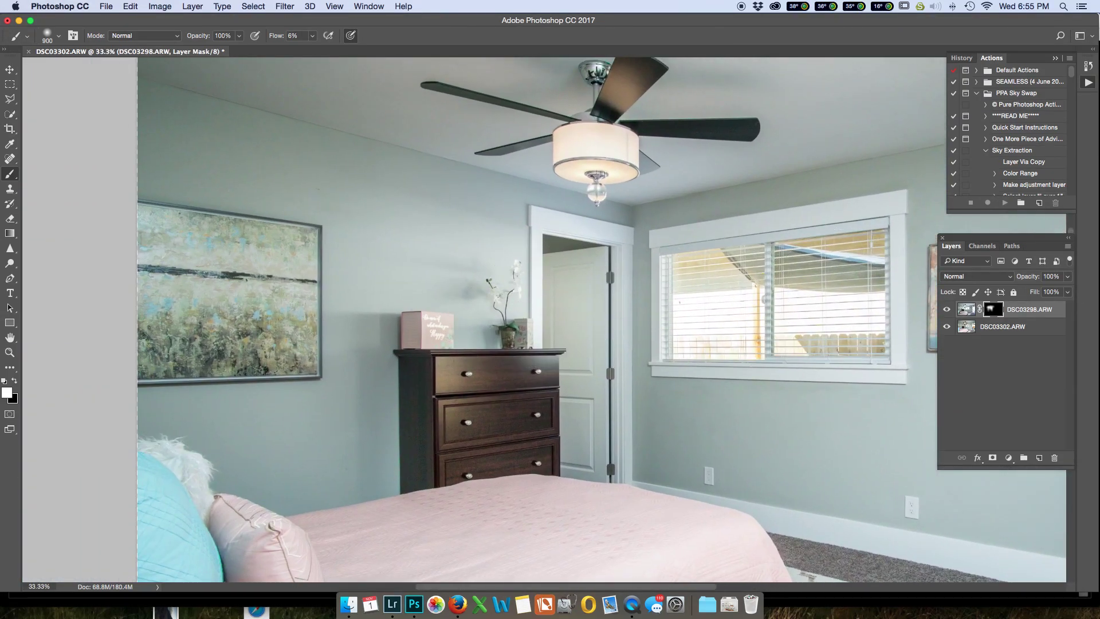
# Switch the masked layer to Luminosity and back to Normal to compare the wall colour in both blend modes
pyautogui.click(1011, 279)
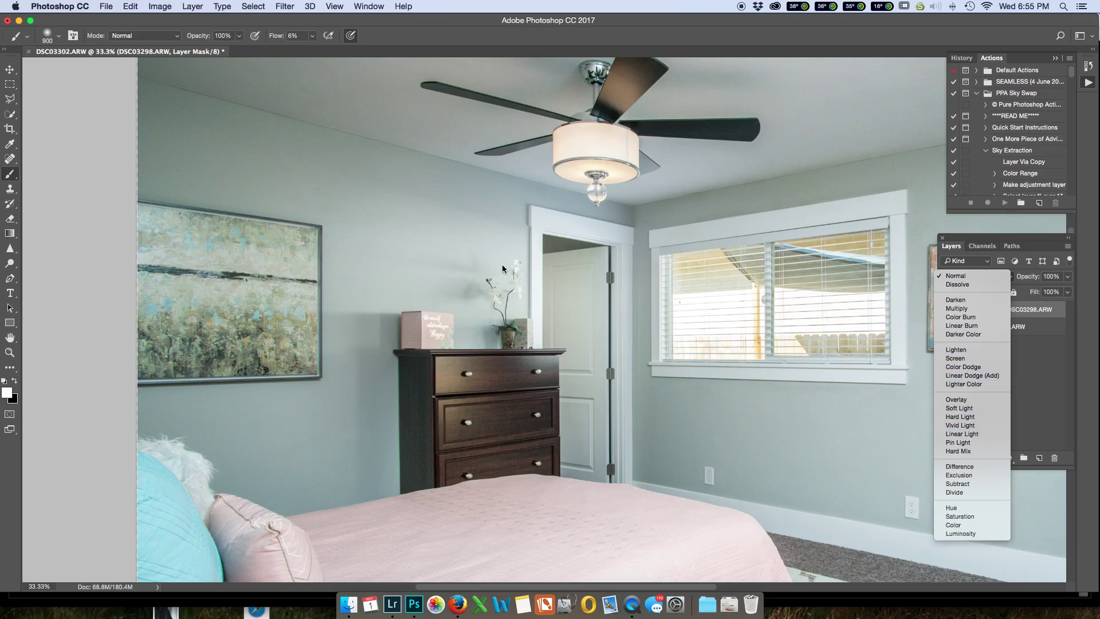
pyautogui.click(967, 535)
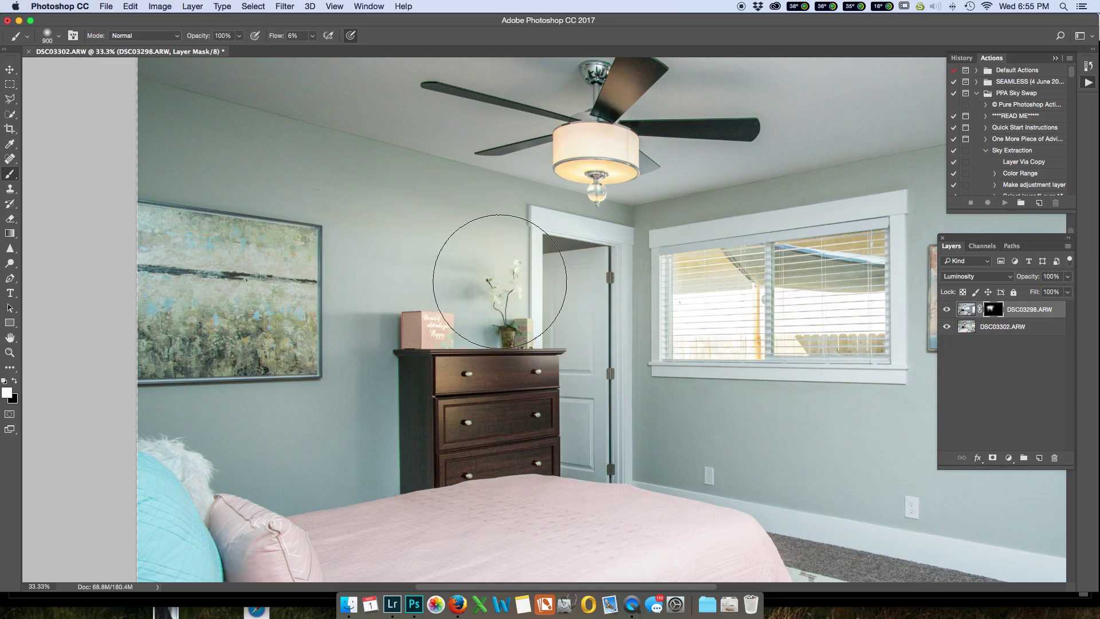
pyautogui.click(1012, 283)
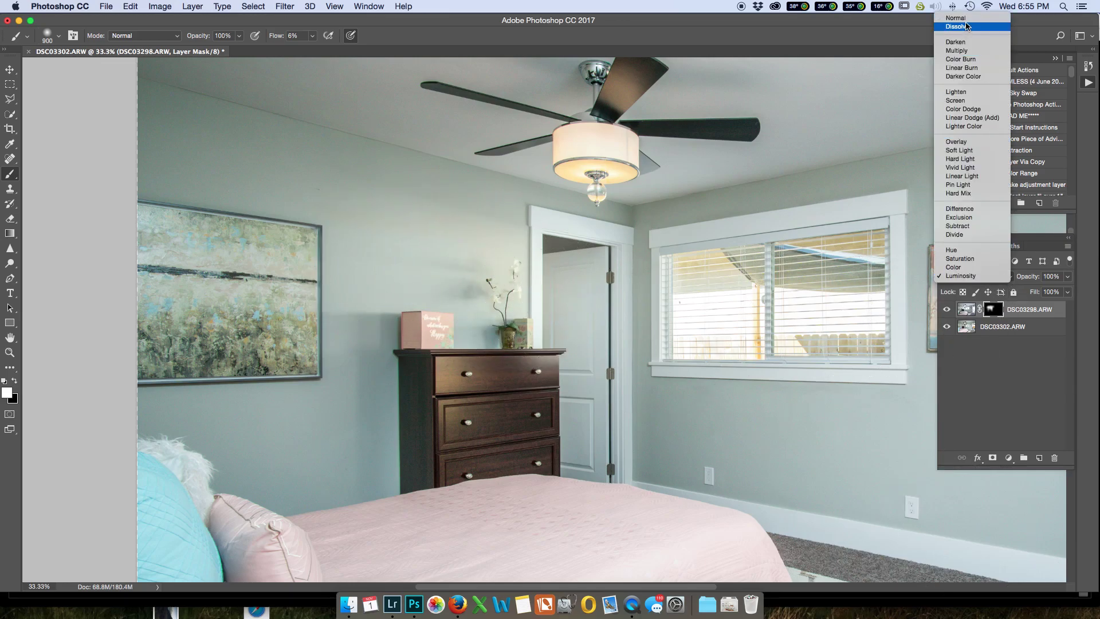
pyautogui.click(957, 18)
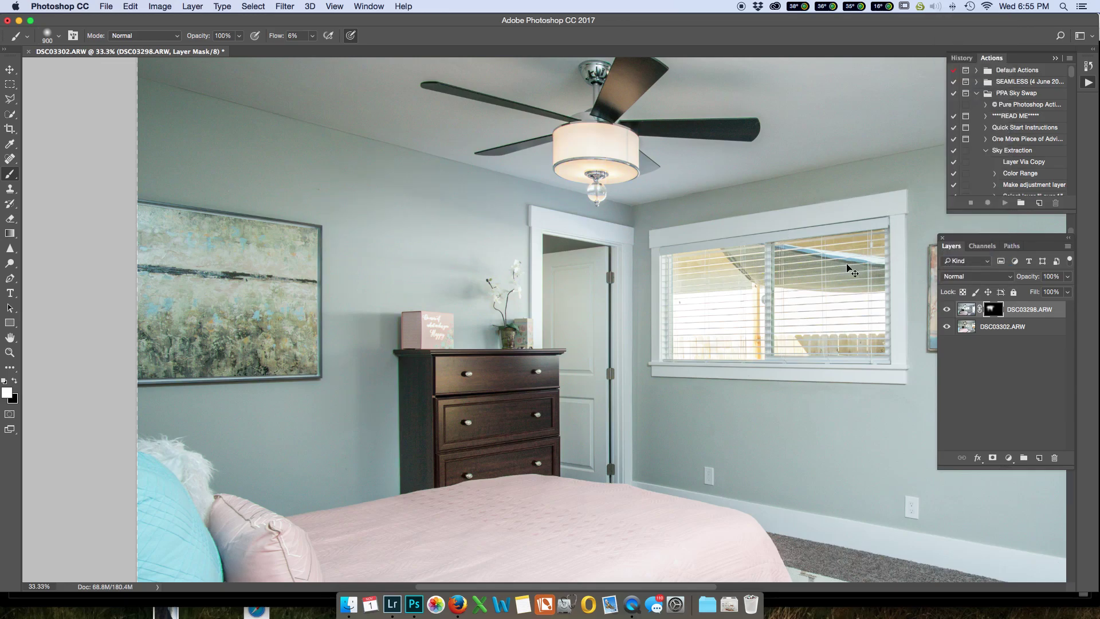
# Hide and show the DSC03298.ARW layer to compare the whole room before and after the shadow fix
pyautogui.press('super+minus')
pyautogui.press('super+minus')
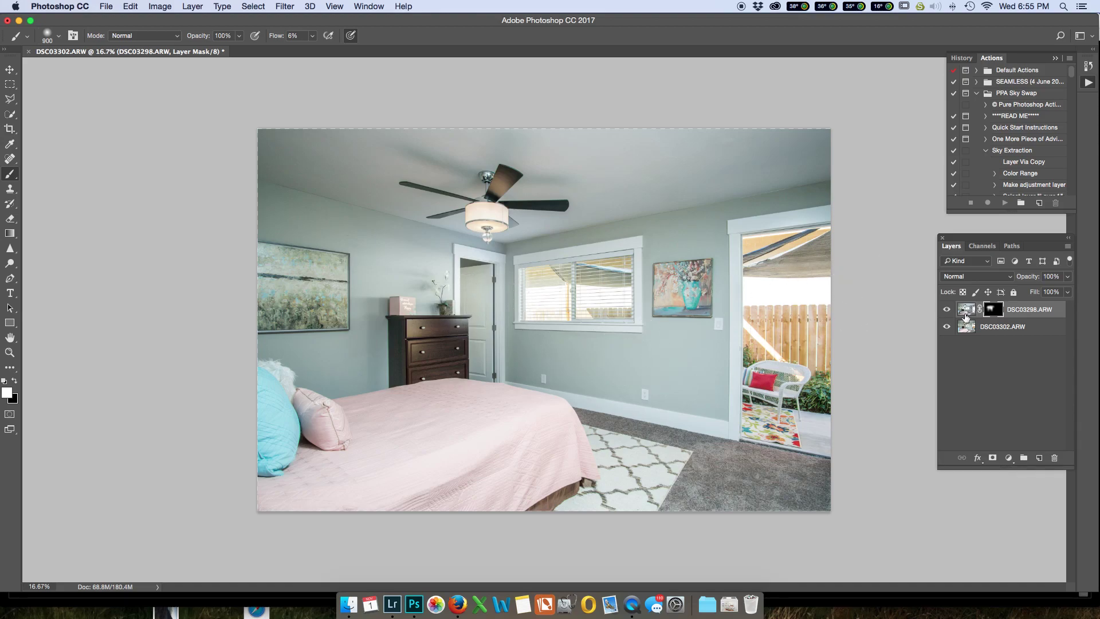
pyautogui.click(948, 312)
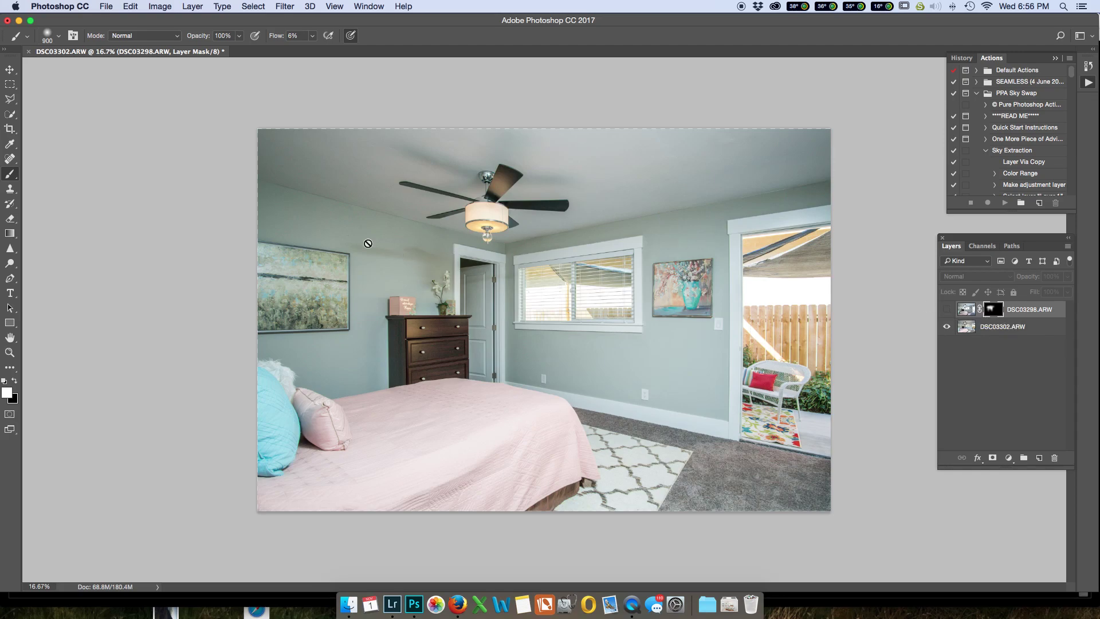
pyautogui.click(947, 310)
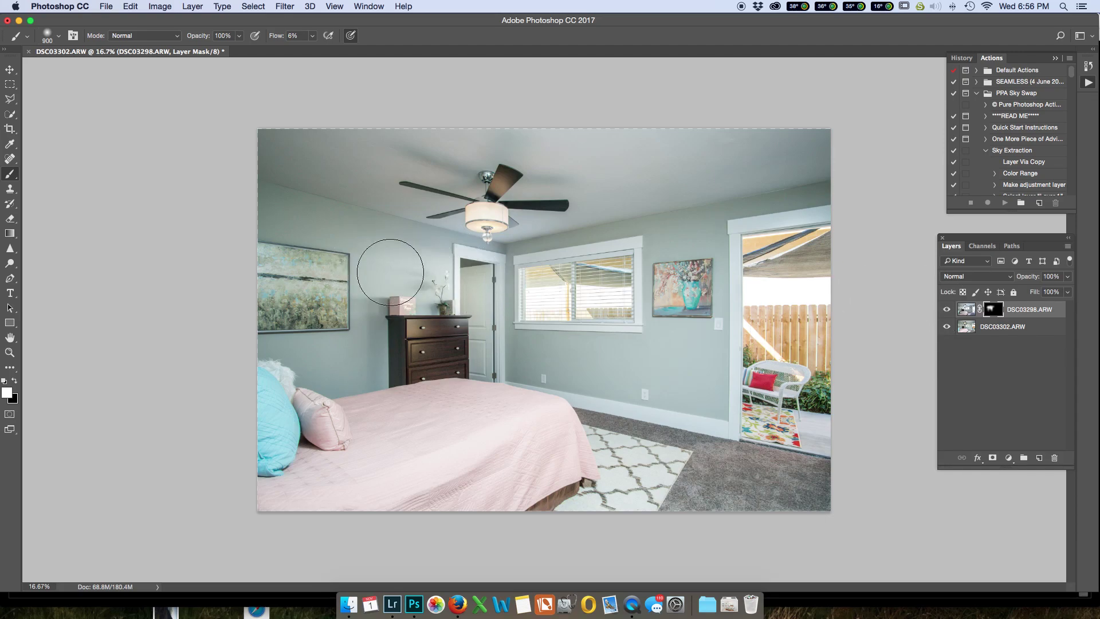
# Enlarge the brush to 1200 px and paint white on the mask over the pillows and bedspread to bring back ambient detail
pyautogui.press(']')
pyautogui.press(']')
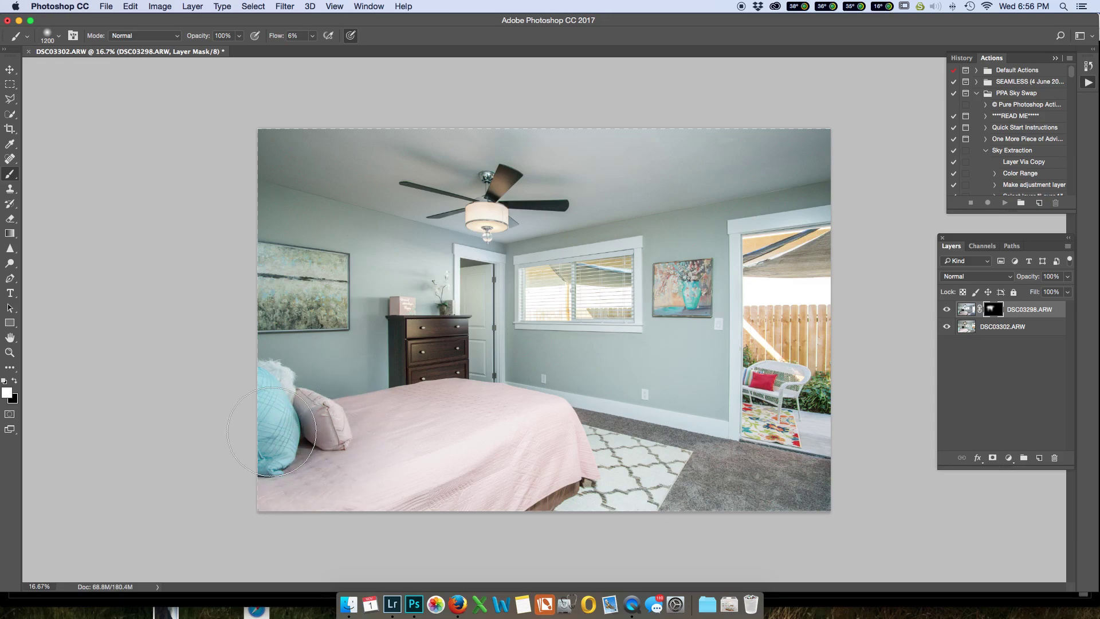
pyautogui.moveTo(338, 531)
pyautogui.mouseDown()
pyautogui.moveTo(576, 469)
pyautogui.moveTo(465, 497)
pyautogui.moveTo(581, 439)
pyautogui.moveTo(455, 457)
pyautogui.moveTo(540, 434)
pyautogui.moveTo(587, 457)
pyautogui.moveTo(488, 432)
pyautogui.moveTo(503, 440)
pyautogui.moveTo(478, 395)
pyautogui.moveTo(425, 409)
pyautogui.moveTo(439, 422)
pyautogui.moveTo(432, 544)
pyautogui.moveTo(473, 494)
pyautogui.moveTo(395, 486)
pyautogui.moveTo(381, 497)
pyautogui.moveTo(436, 510)
pyautogui.moveTo(391, 460)
pyautogui.moveTo(401, 355)
pyautogui.mouseUp()
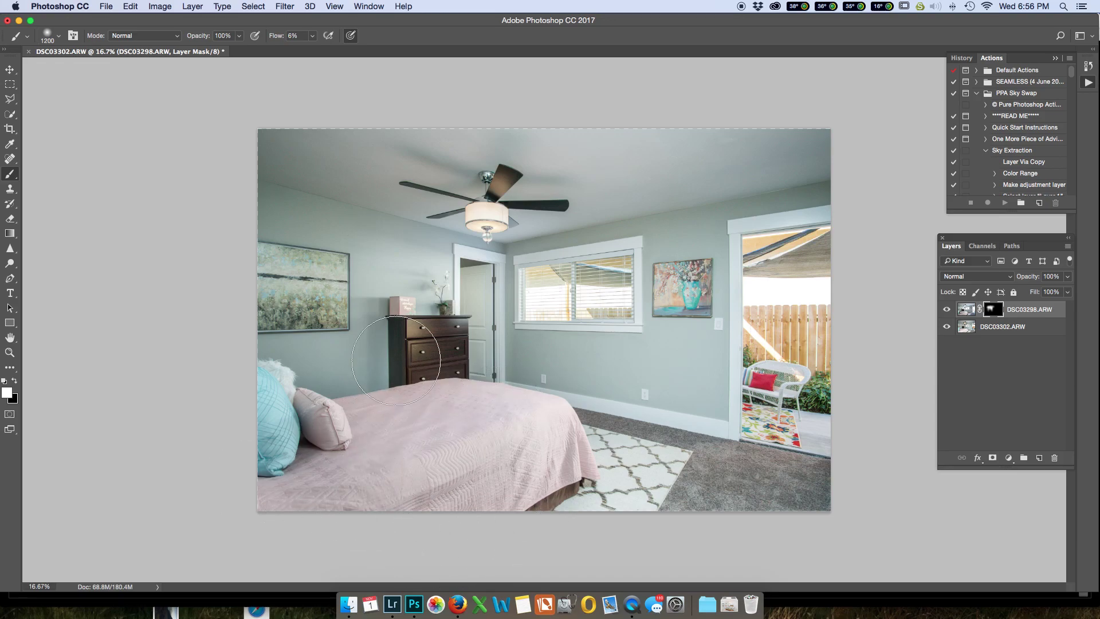
# Paint the ambient layer in along the ceiling, the room's edges and the walls at 6% flow
pyautogui.moveTo(477, 355)
pyautogui.mouseDown()
pyautogui.moveTo(591, 367)
pyautogui.moveTo(708, 355)
pyautogui.moveTo(691, 275)
pyautogui.moveTo(690, 344)
pyautogui.moveTo(692, 212)
pyautogui.moveTo(852, 144)
pyautogui.mouseUp()
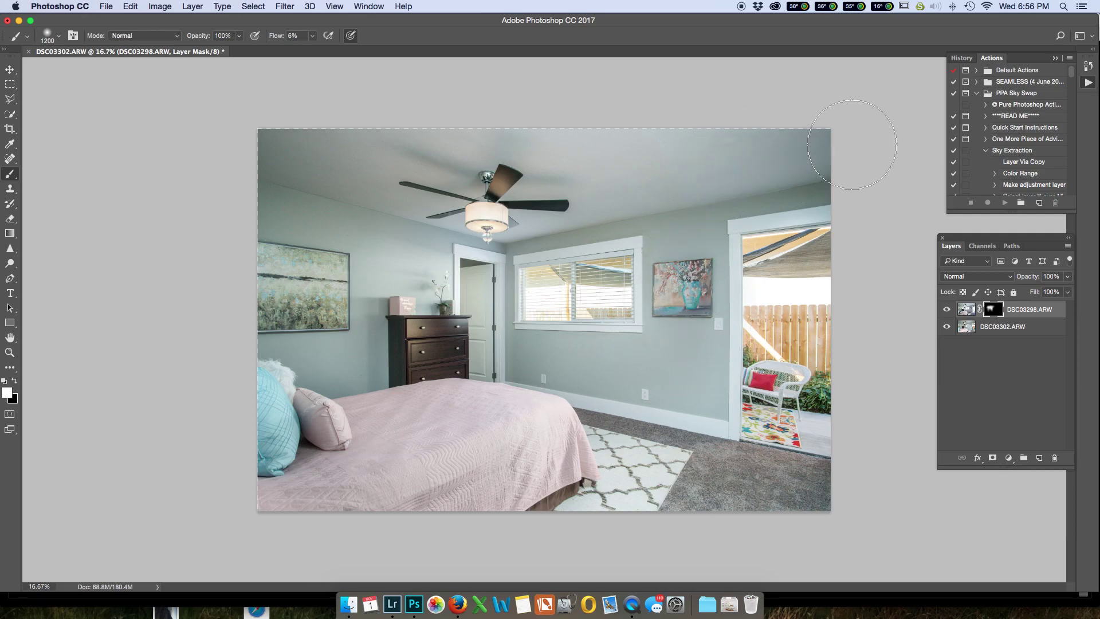
pyautogui.moveTo(653, 148)
pyautogui.mouseDown()
pyautogui.moveTo(782, 160)
pyautogui.moveTo(728, 171)
pyautogui.moveTo(720, 165)
pyautogui.moveTo(743, 163)
pyautogui.moveTo(700, 163)
pyautogui.moveTo(844, 158)
pyautogui.moveTo(781, 143)
pyautogui.moveTo(797, 154)
pyautogui.moveTo(820, 145)
pyautogui.mouseUp()
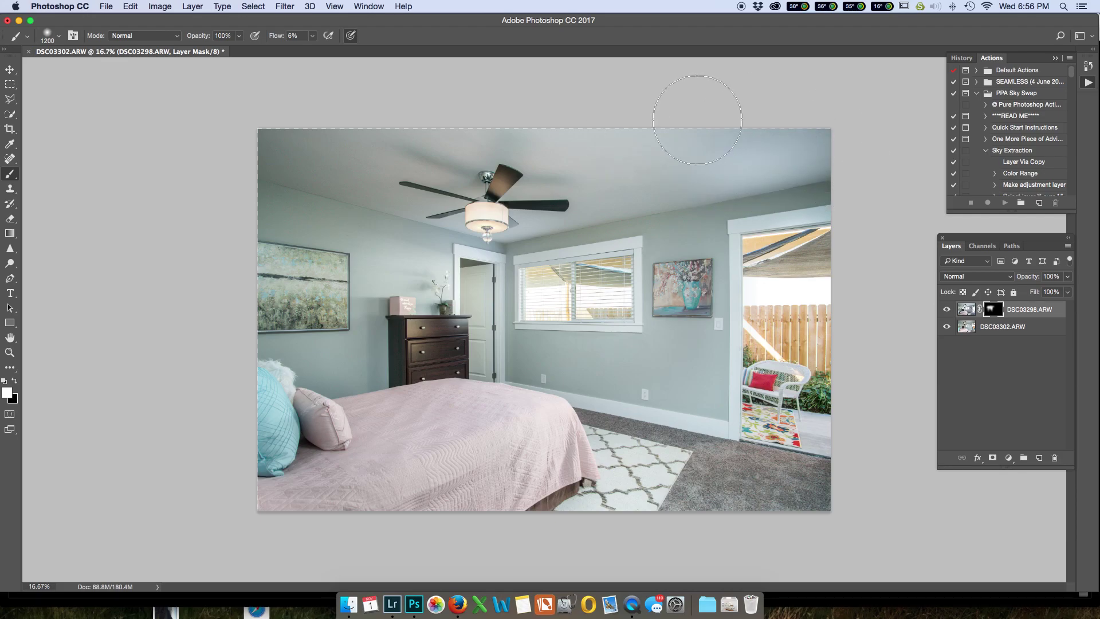
pyautogui.moveTo(451, 136)
pyautogui.mouseDown()
pyautogui.moveTo(521, 135)
pyautogui.moveTo(344, 164)
pyautogui.moveTo(265, 152)
pyautogui.mouseUp()
pyautogui.moveTo(211, 233)
pyautogui.mouseDown()
pyautogui.moveTo(275, 220)
pyautogui.moveTo(279, 292)
pyautogui.mouseUp()
pyautogui.moveTo(282, 399)
pyautogui.mouseDown()
pyautogui.moveTo(289, 536)
pyautogui.moveTo(362, 488)
pyautogui.mouseUp()
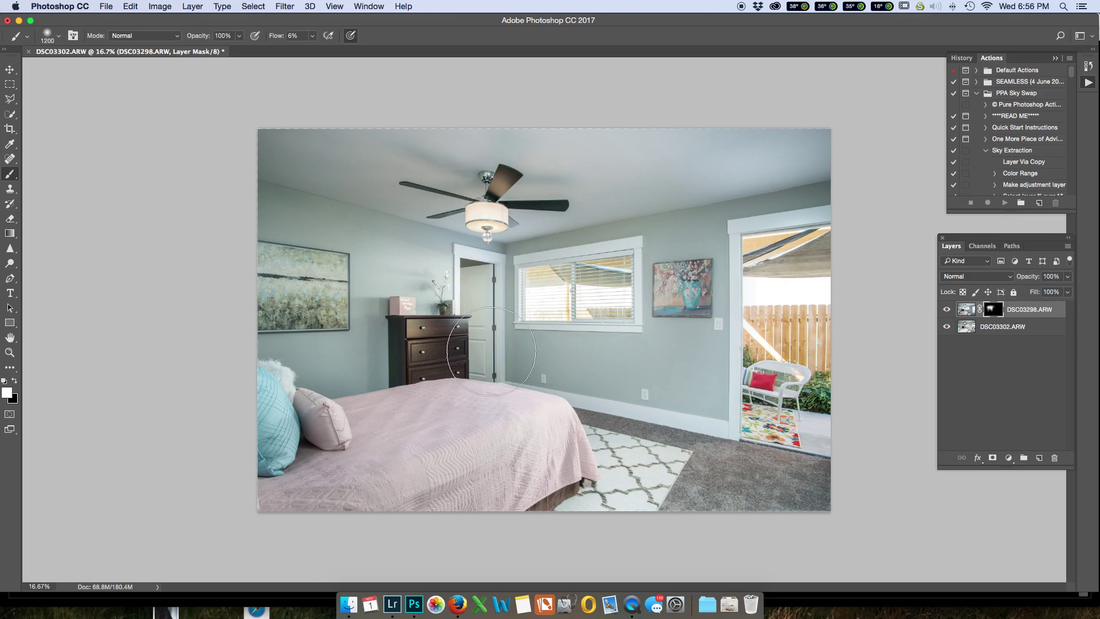
pyautogui.moveTo(601, 360)
pyautogui.mouseDown()
pyautogui.moveTo(652, 396)
pyautogui.moveTo(691, 284)
pyautogui.mouseUp()
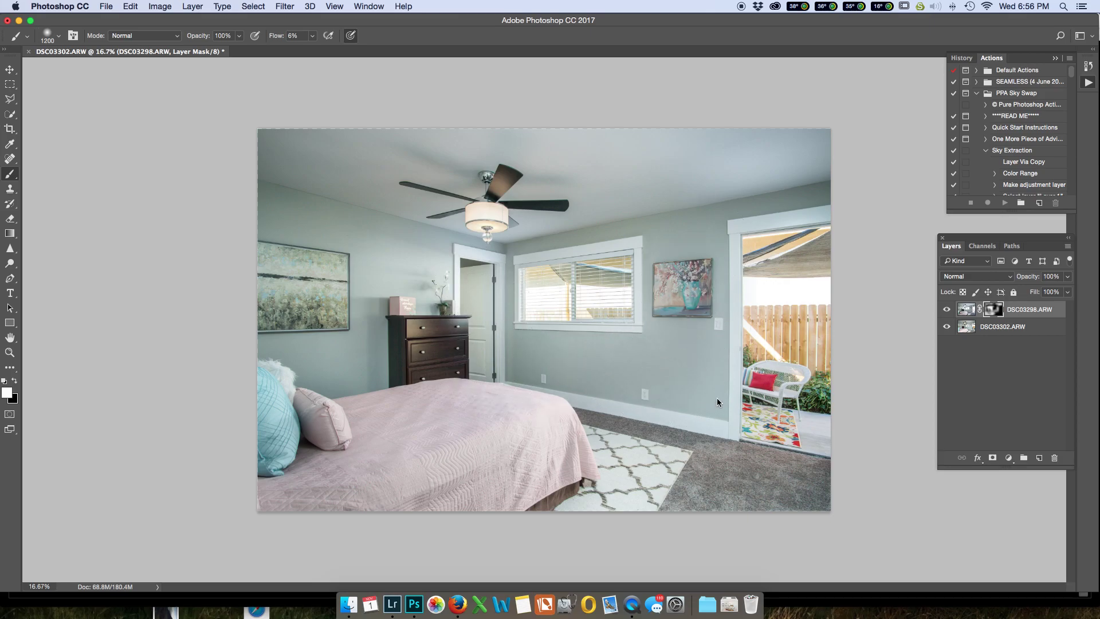
# Save and close the blended image, and bring up DSC03298-Edit-2.tif in Lightroom's Develop module
pyautogui.press('super+s')
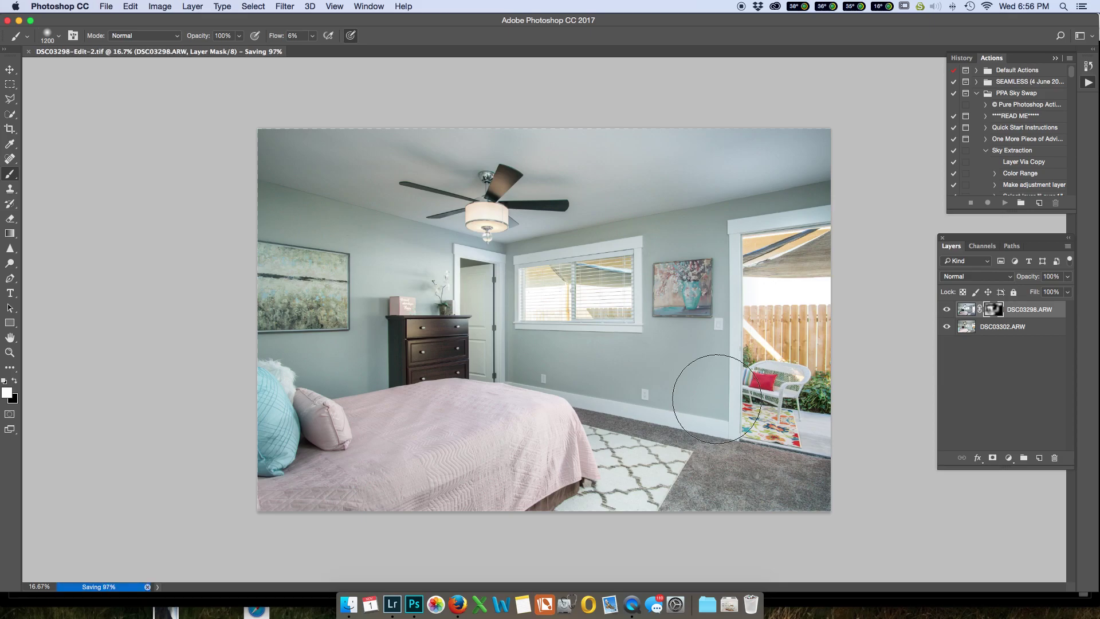
pyautogui.press('super+w')
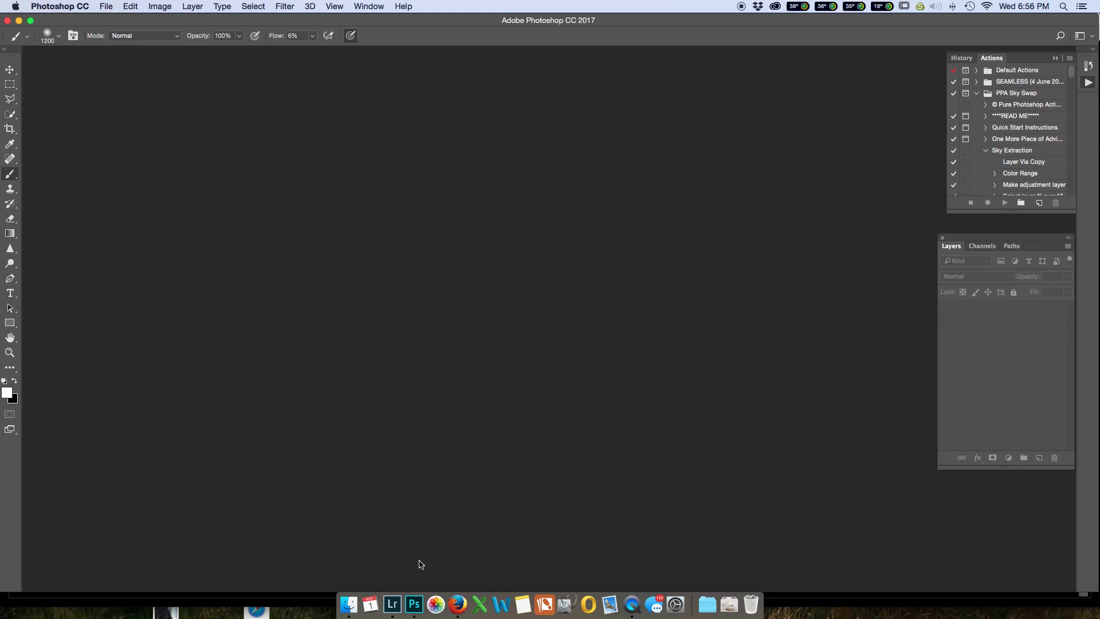
pyautogui.click(393, 604)
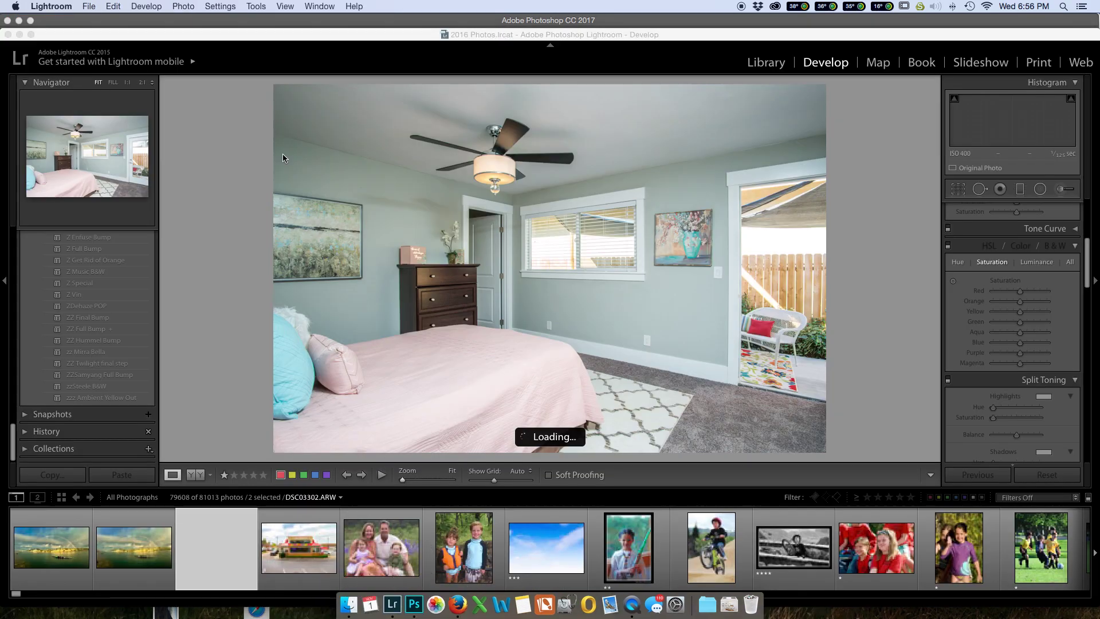
pyautogui.click(766, 63)
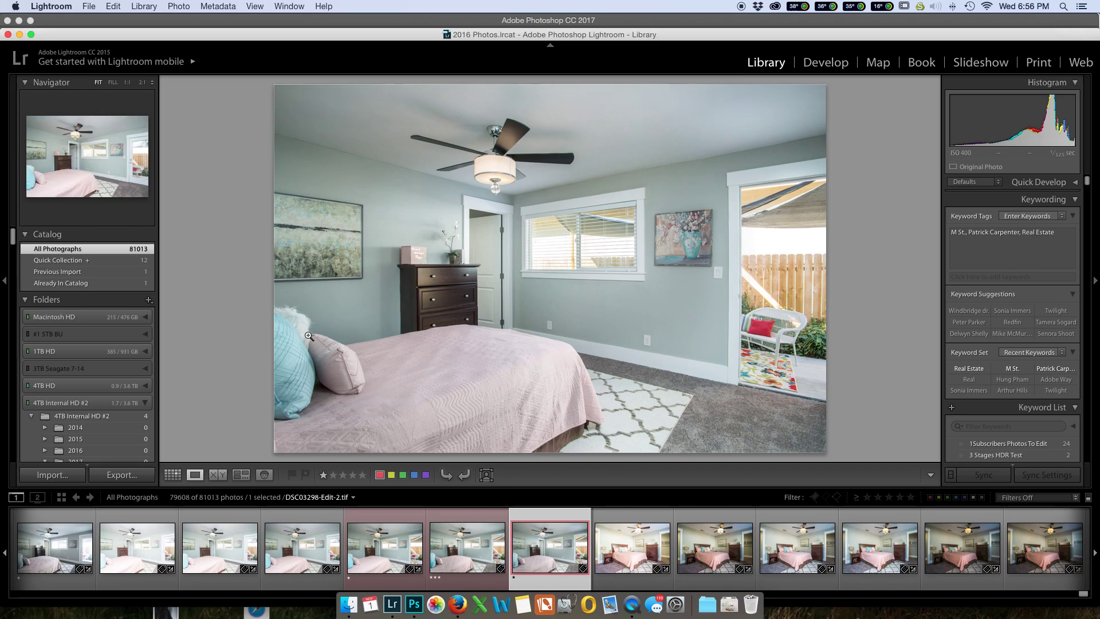
pyautogui.click(820, 64)
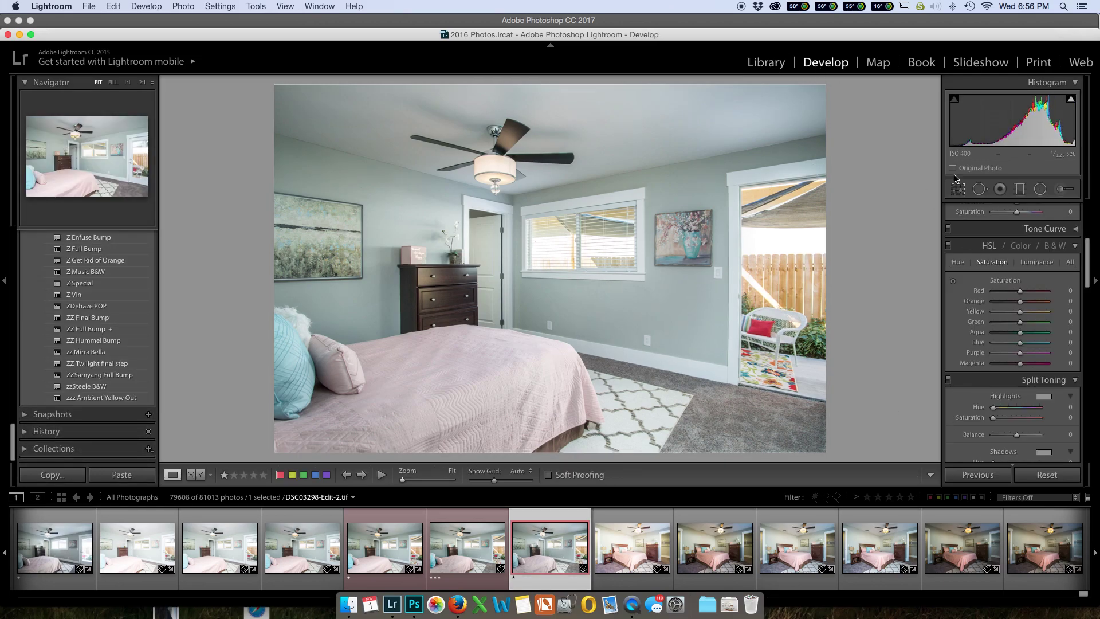
# Crop the bedroom photo slightly inward from its left edge, keeping the original aspect ratio
pyautogui.click(958, 188)
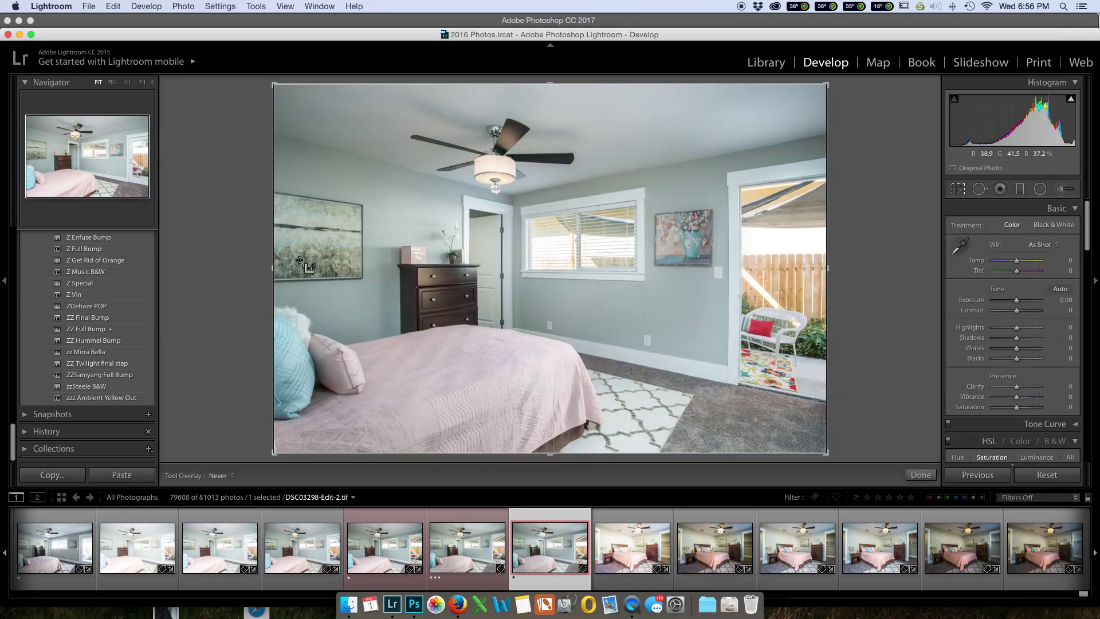
pyautogui.moveTo(273, 268); pyautogui.dragTo(282, 268)
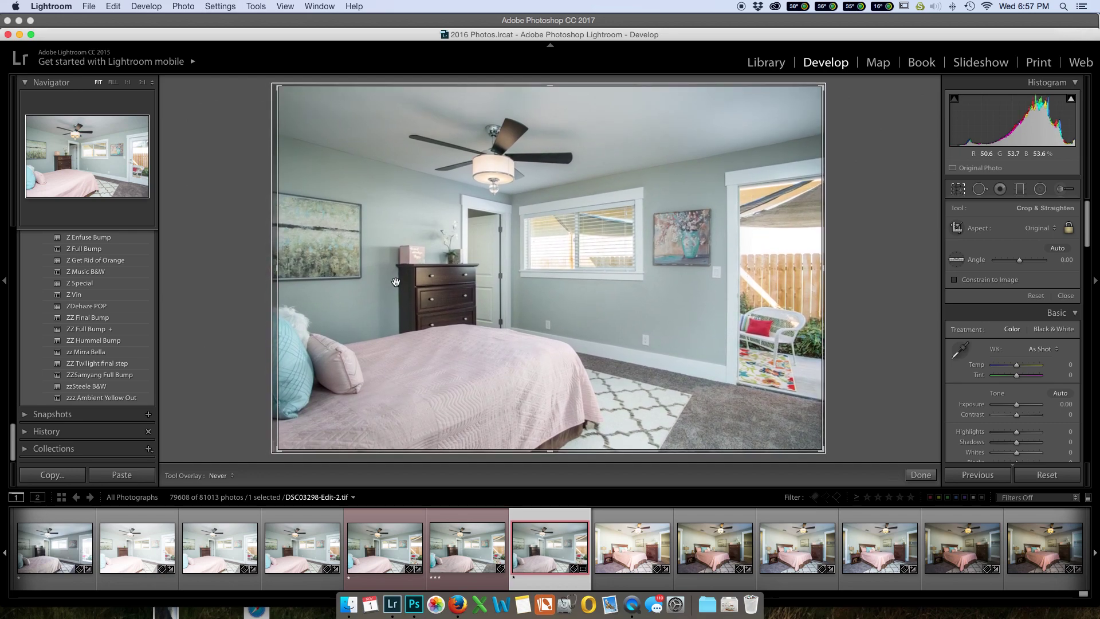
pyautogui.press('Return')
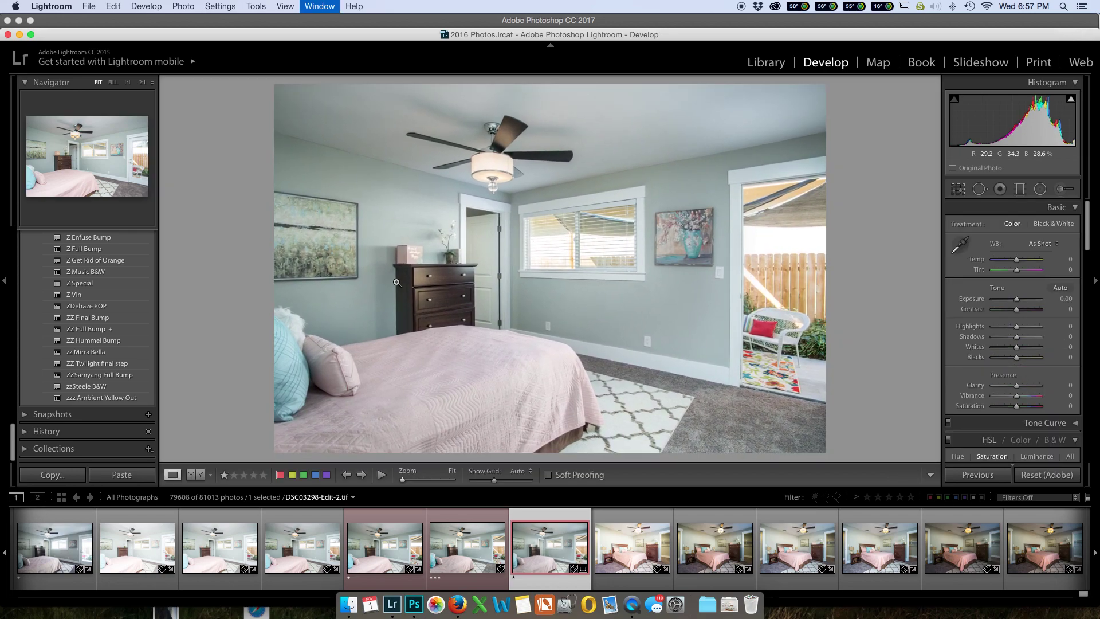
# Preview the cropped bedroom photo full screen with the surroundings dimmed, and return to the normal view
pyautogui.press('super+shift+f')
pyautogui.press('l')
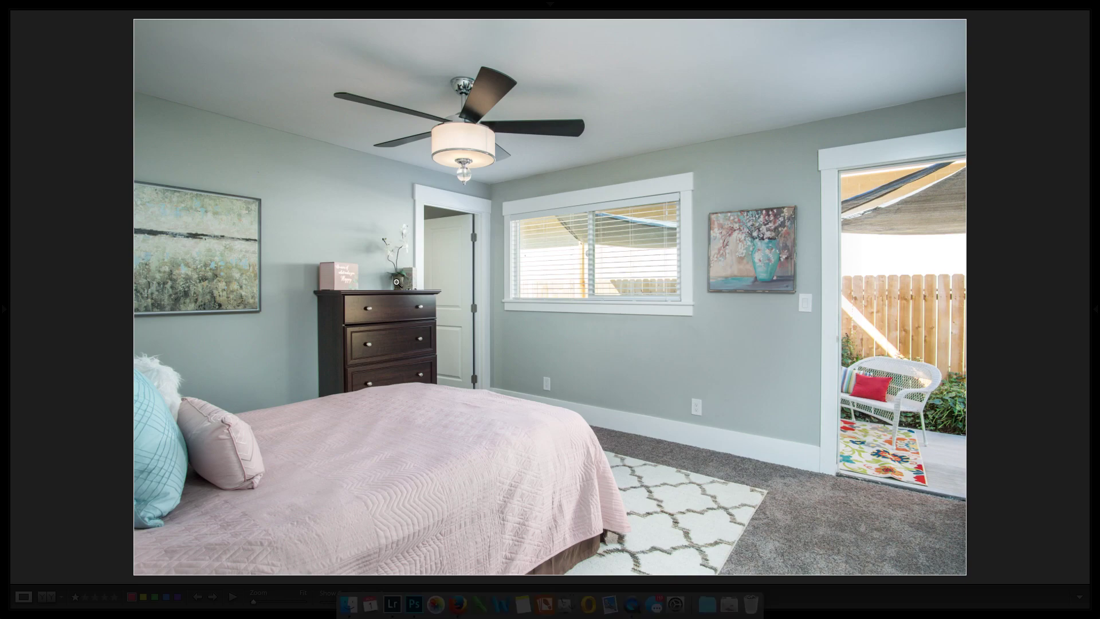
pyautogui.press('l')
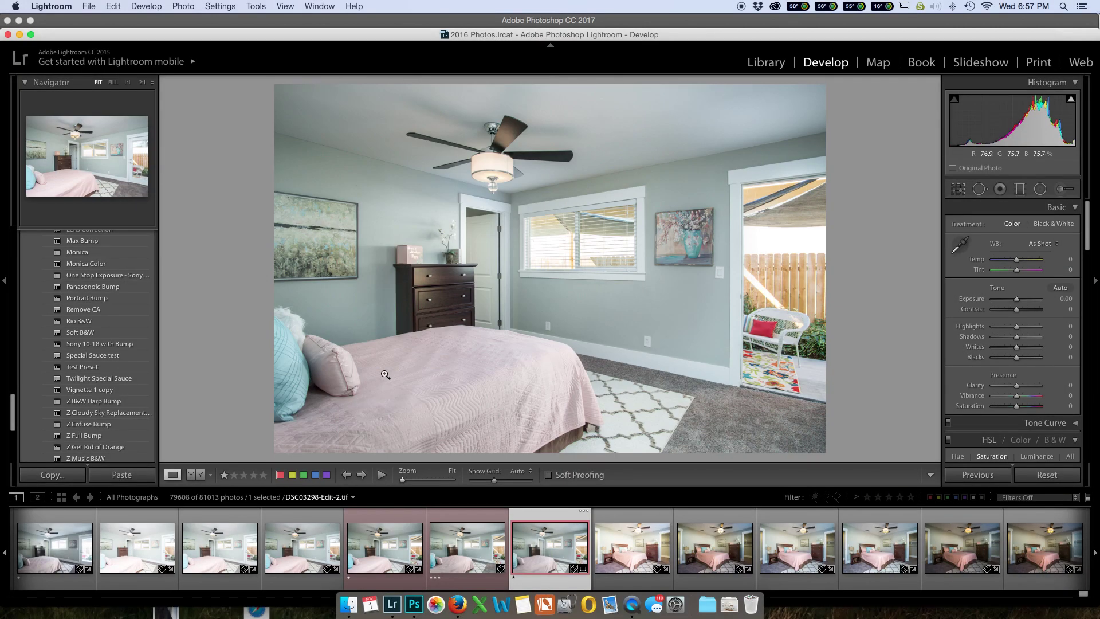
# Add DSC03302.ARW to the selection and compare it full screen with the blended DSC03298-Edit-2.tif, with the surroundings dimmed
pyautogui.keyDown('super'); pyautogui.click(378, 539); pyautogui.keyUp('super')
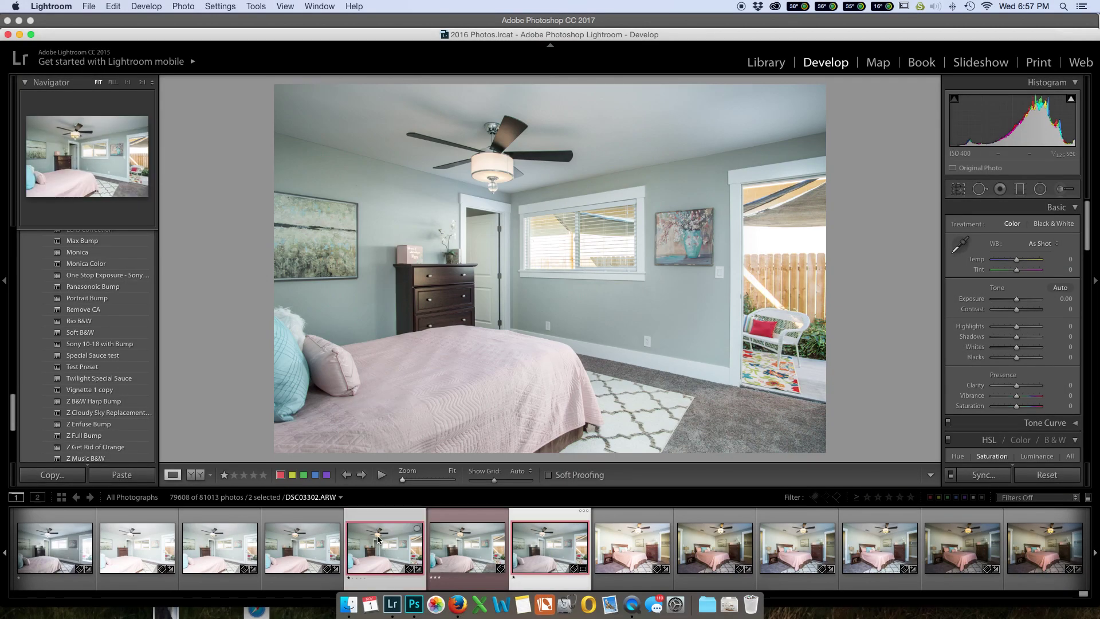
pyautogui.press('super+shift+f')
pyautogui.press('l')
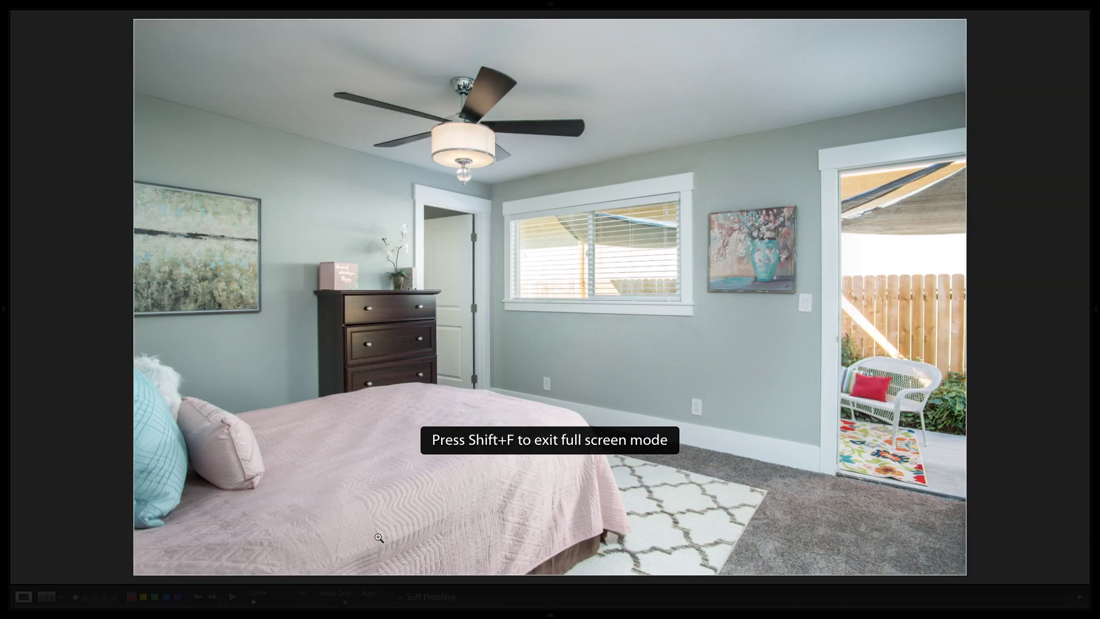
pyautogui.press('Right')
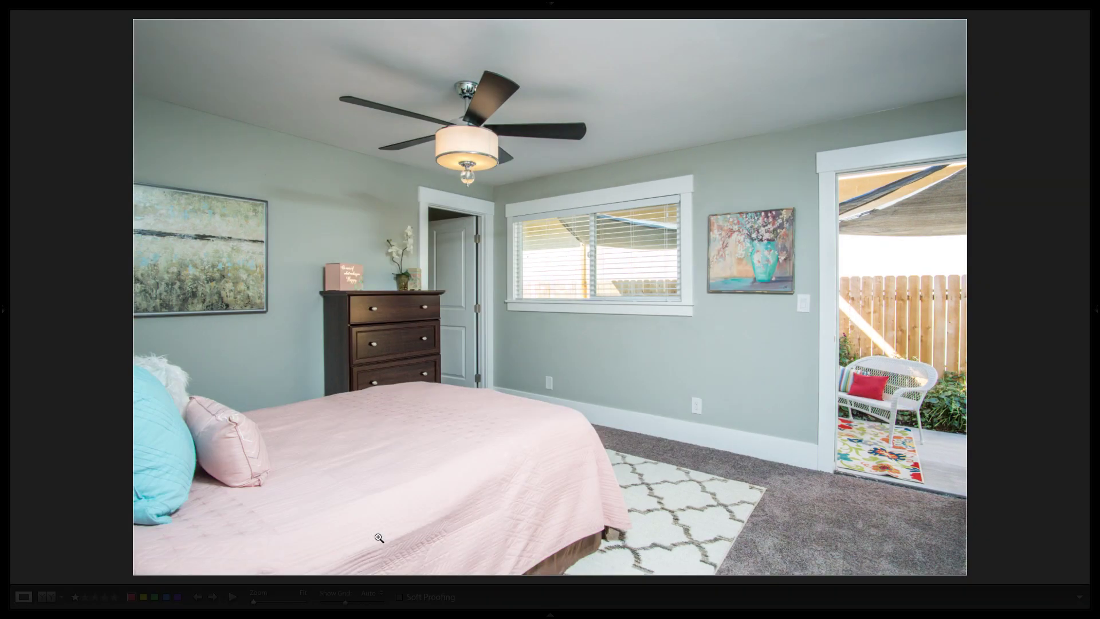
pyautogui.press('Right')
pyautogui.press('Right')
pyautogui.press('Left')
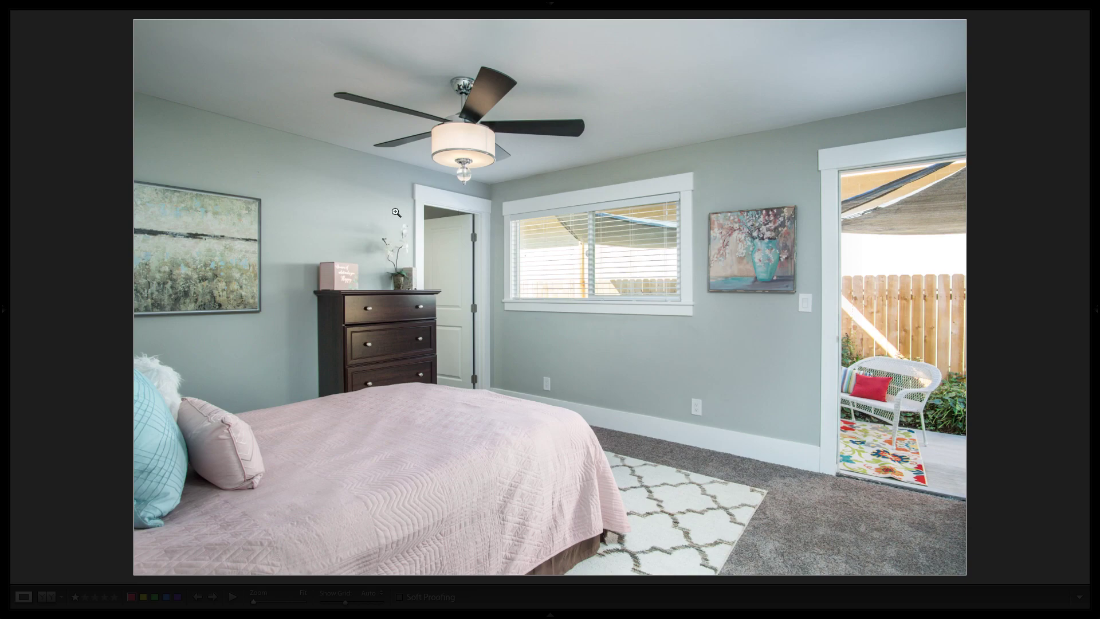
pyautogui.press('l')
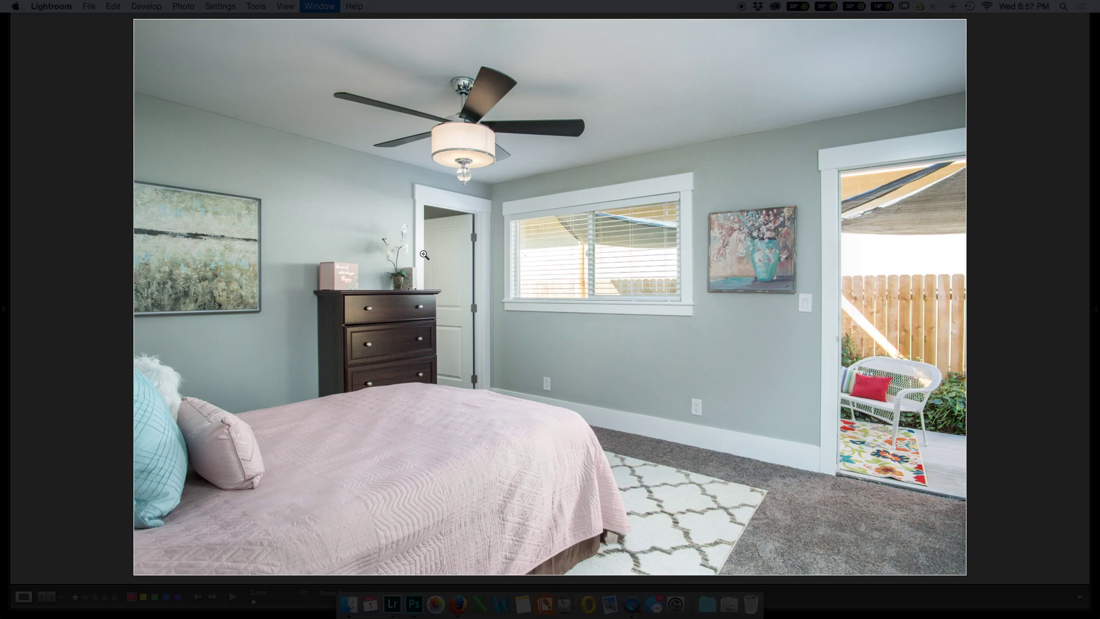
pyautogui.hotkey('shift', 'Tab')
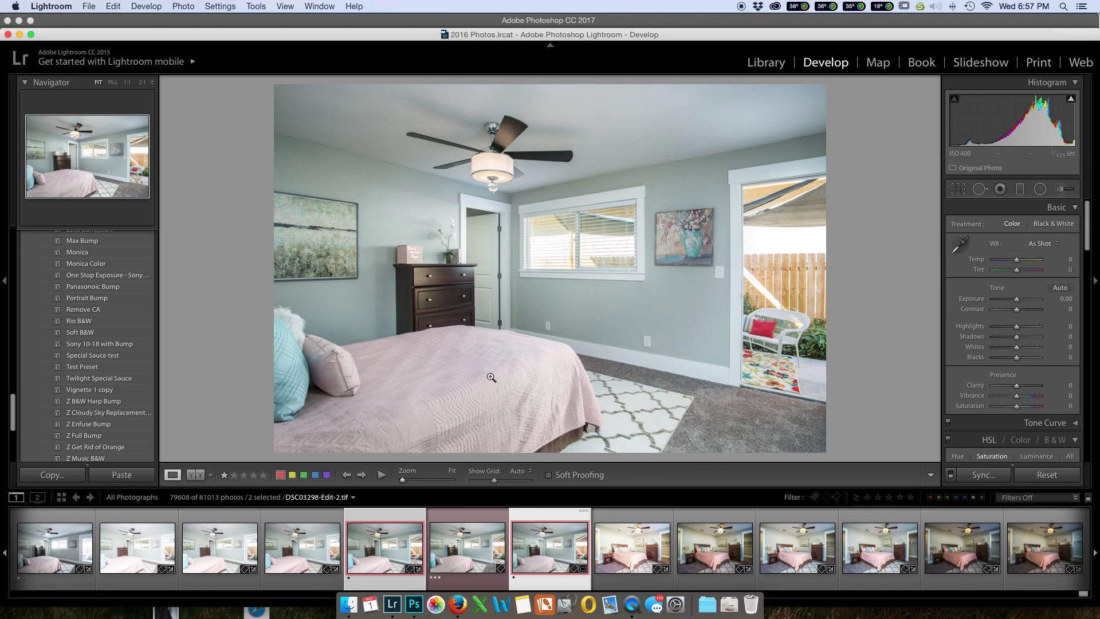
# Close the Lightroom catalog window
pyautogui.rightClick(604, 338)
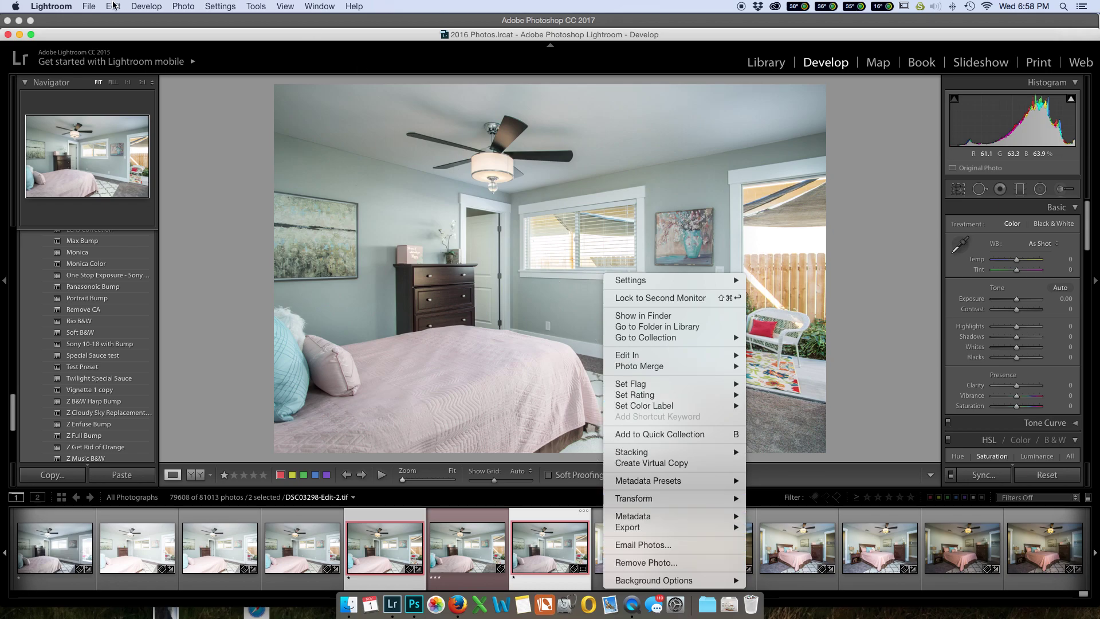
pyautogui.click(9, 36)
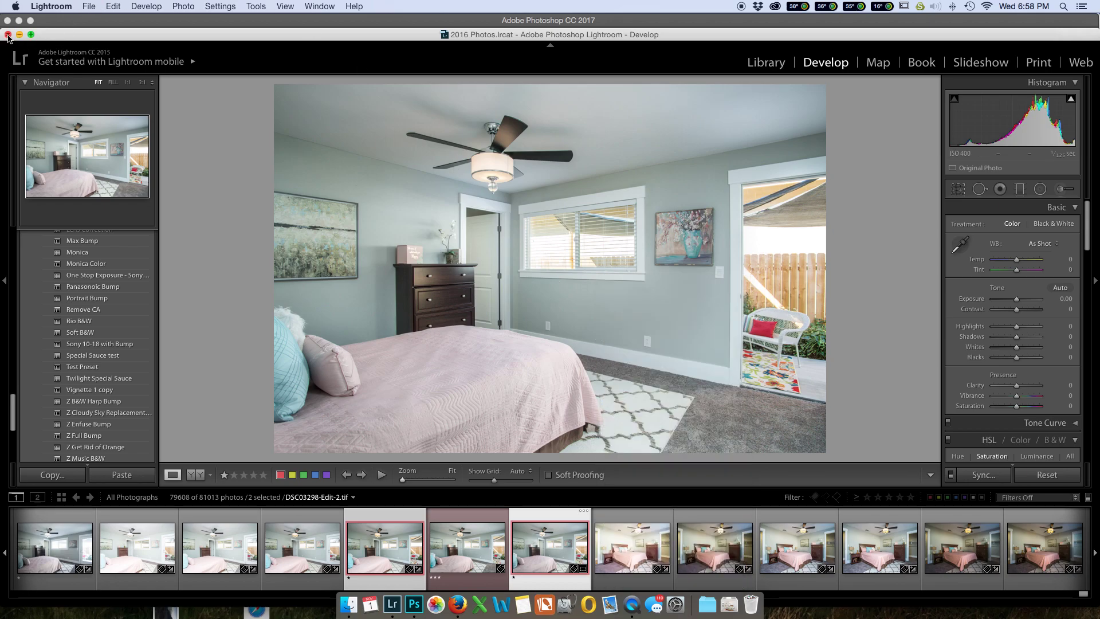
pyautogui.click(8, 36)
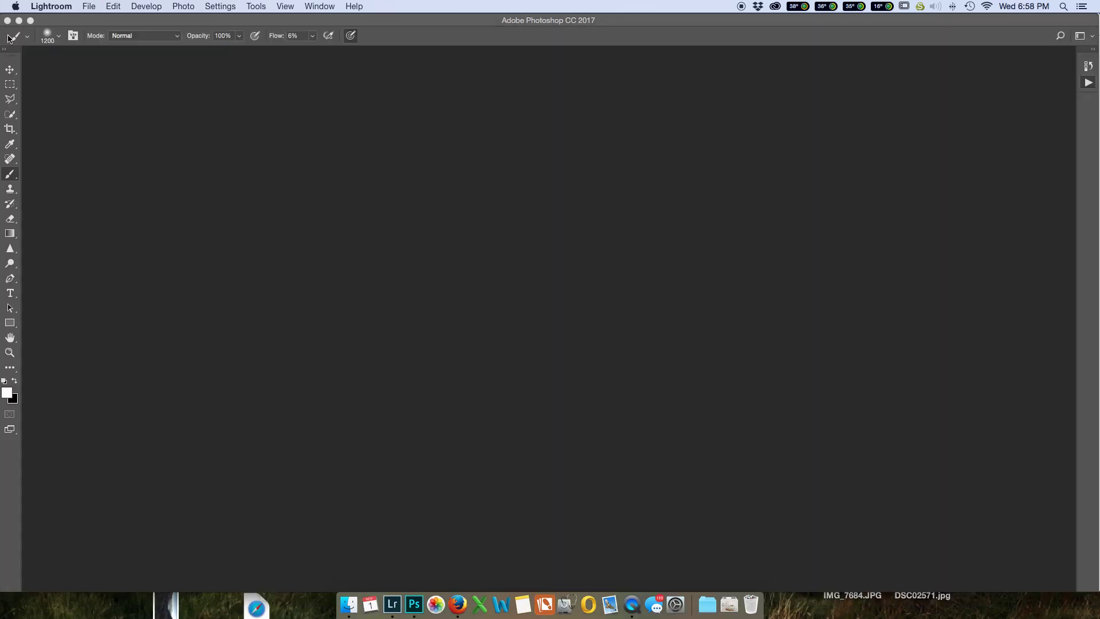
pyautogui.rightClick(634, 599)
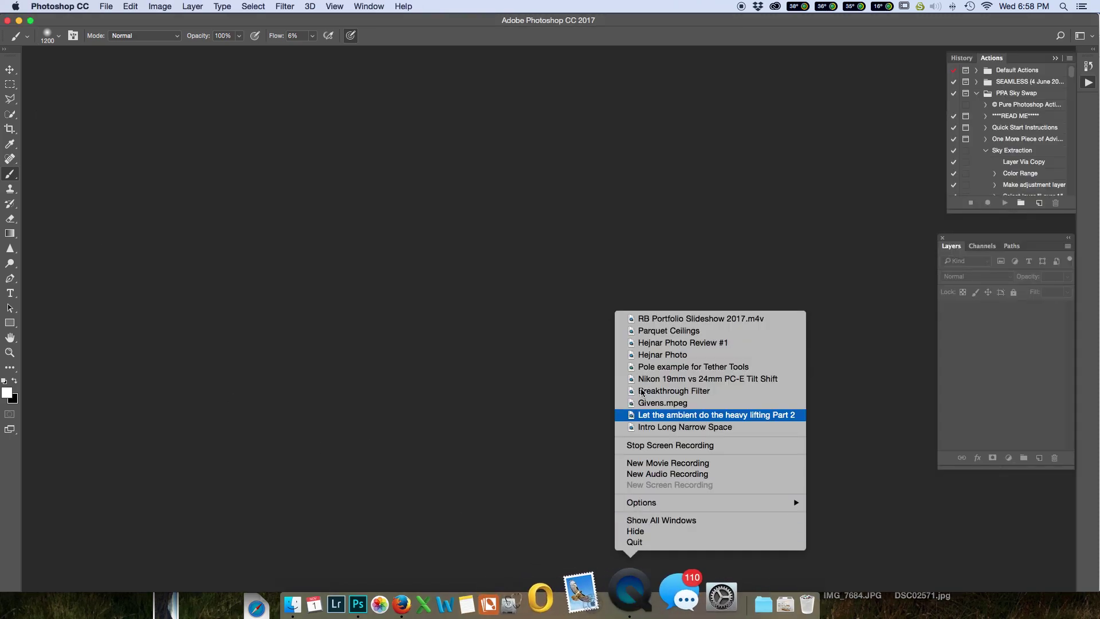